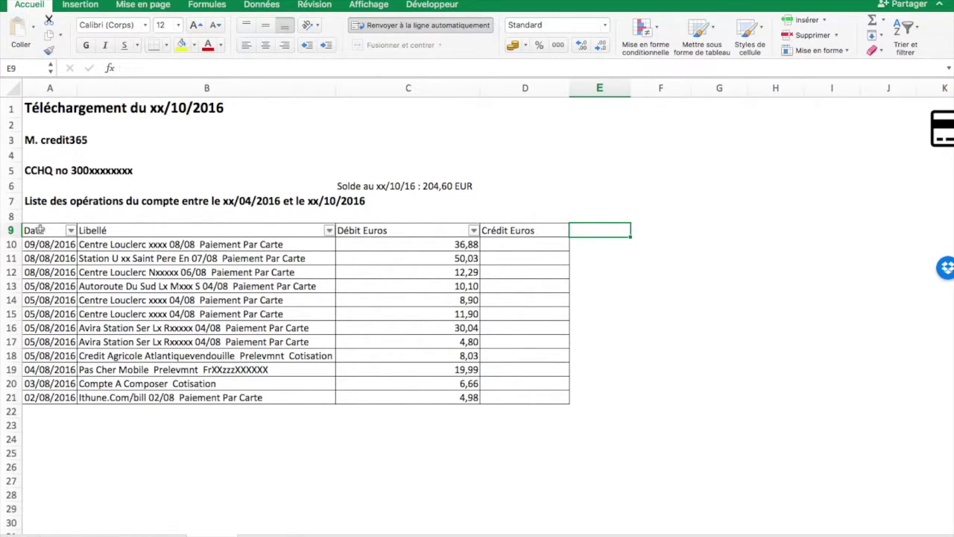
left_click(171, 230)
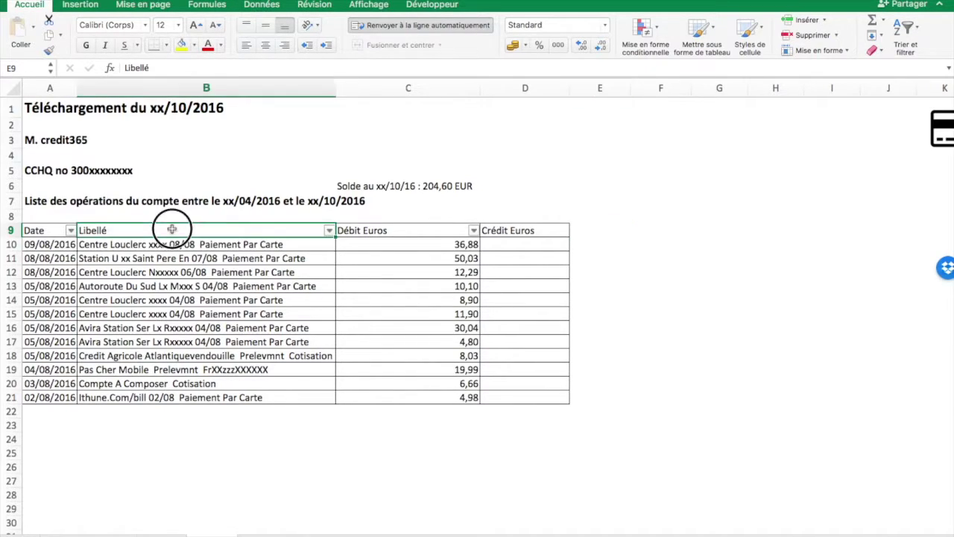
left_click(395, 230)
left_click(506, 230)
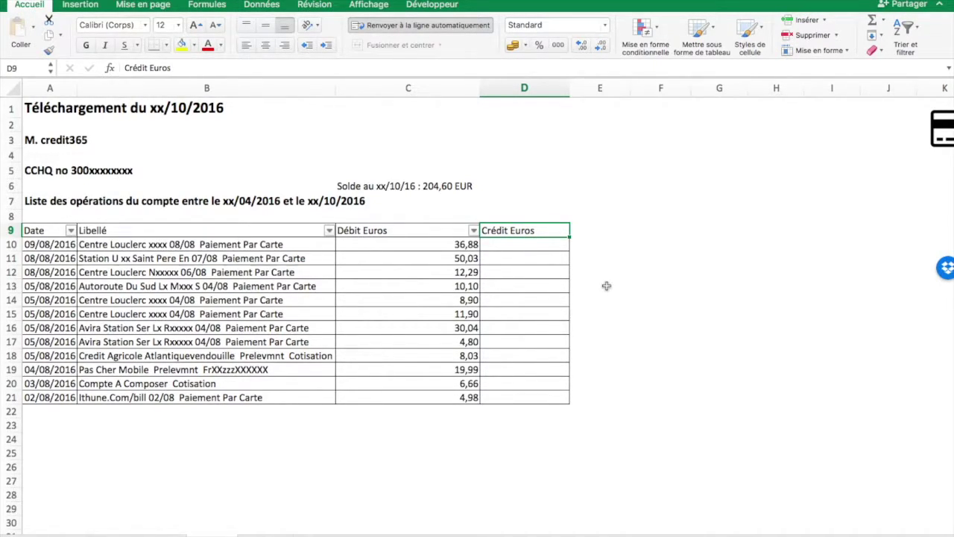
Split the sheet above row 10 and freeze the panes so the header rows stay in place
left_click(47, 245)
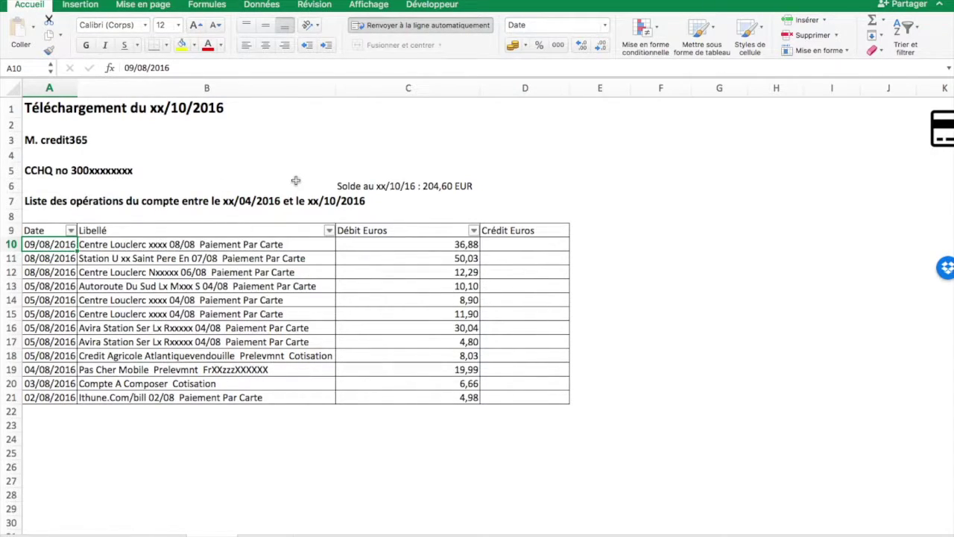
left_click(425, 0)
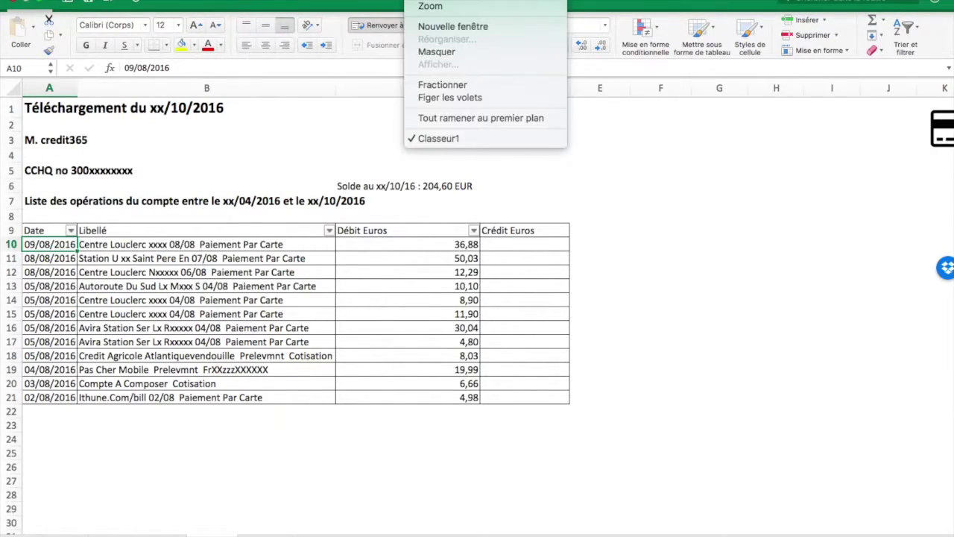
left_click(445, 87)
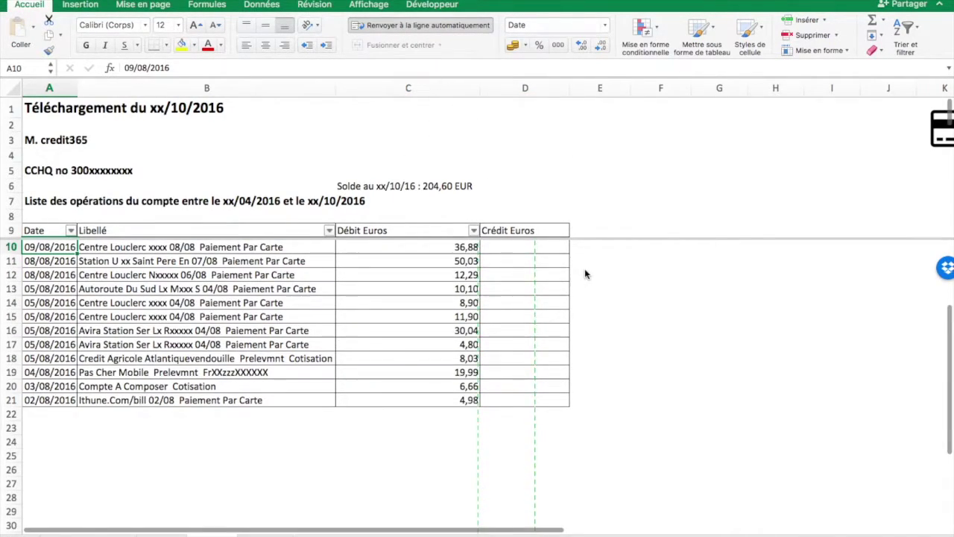
left_click(425, 0)
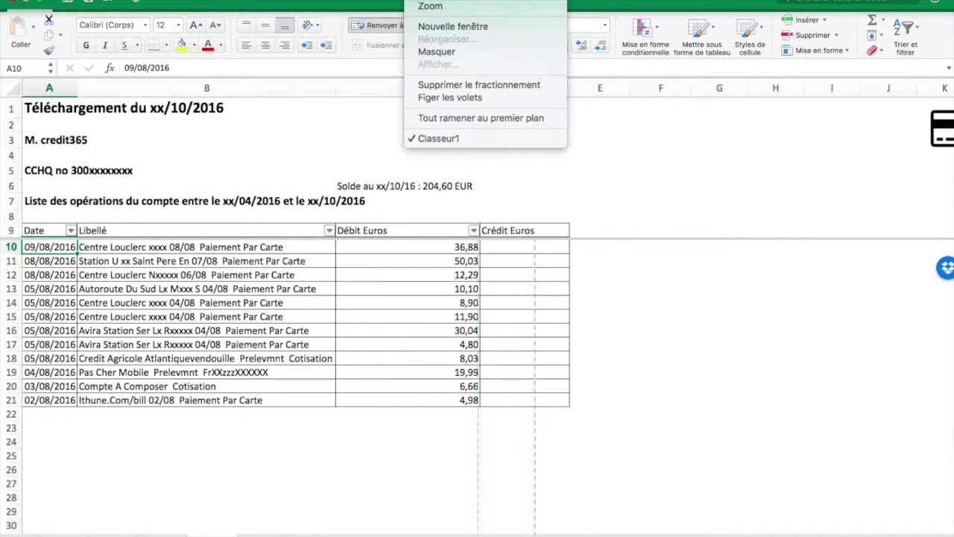
left_click(453, 97)
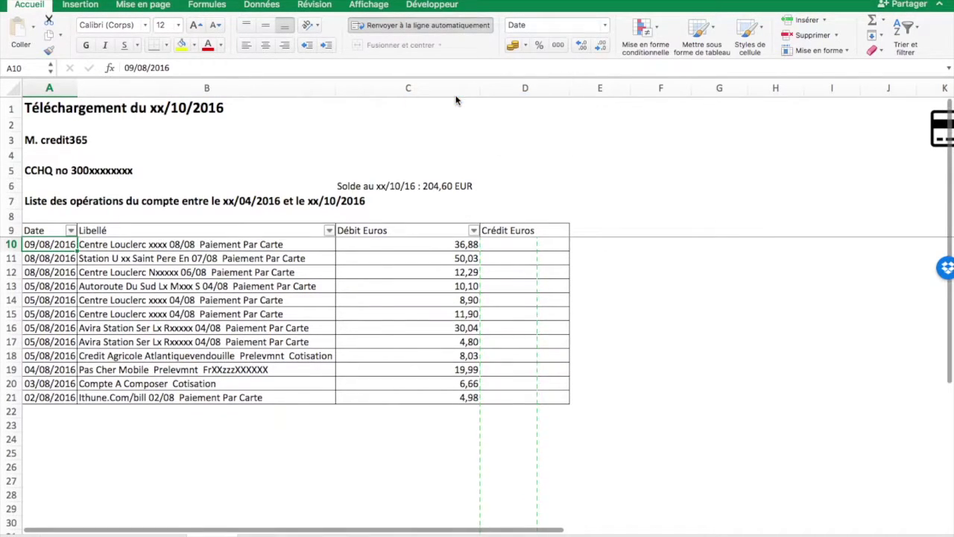
left_click(622, 332)
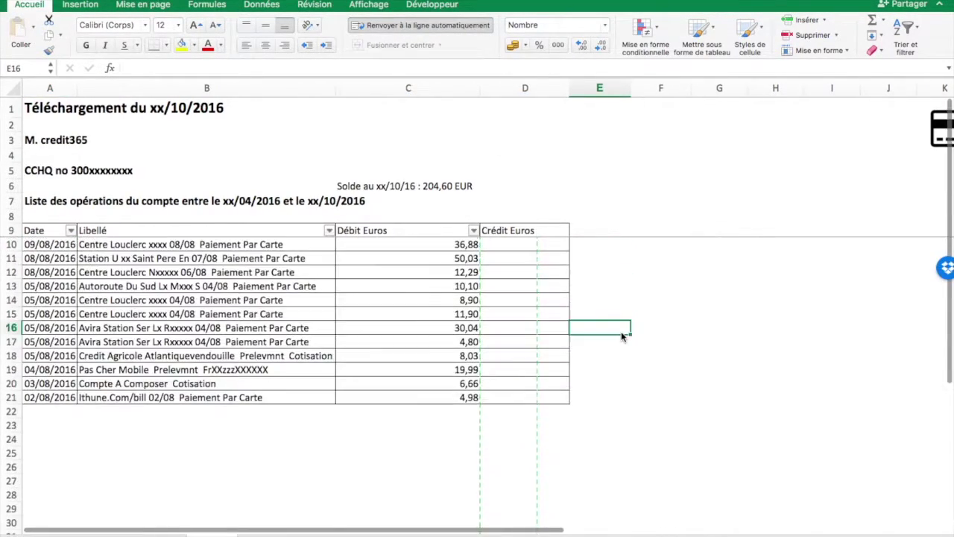
scroll(622, 333, "down", 5)
scroll(622, 333, "up", 5)
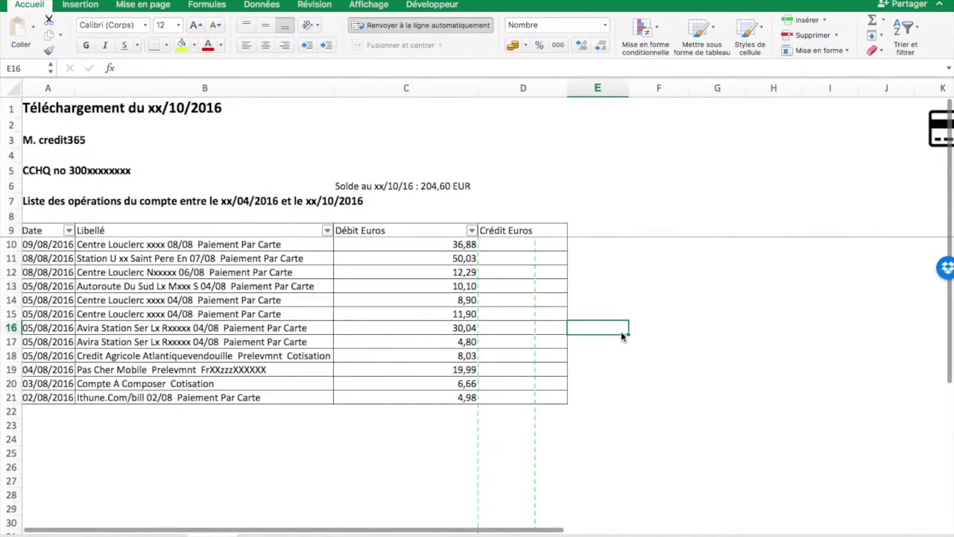
Add the header "Solde" in cell E9, next to Crédit Euros
left_click(578, 230)
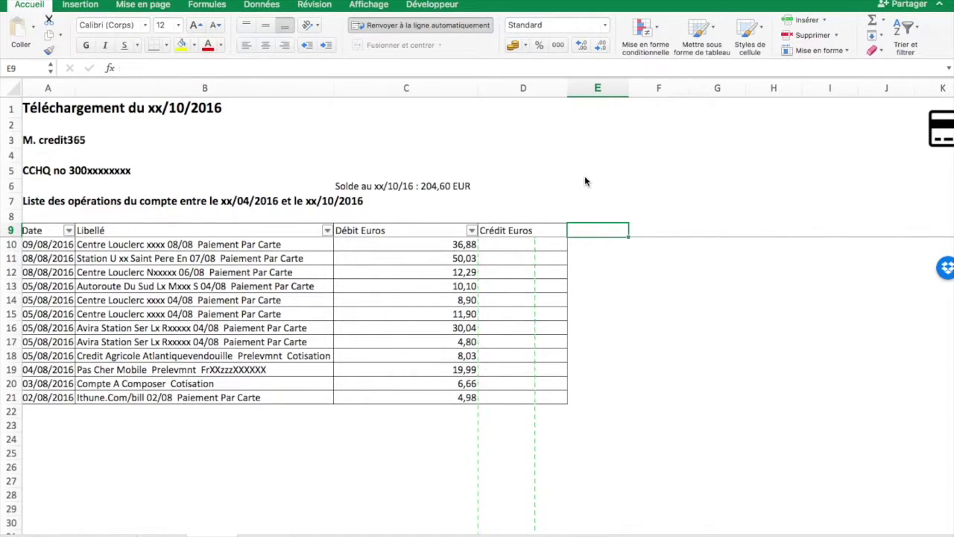
type("Solde")
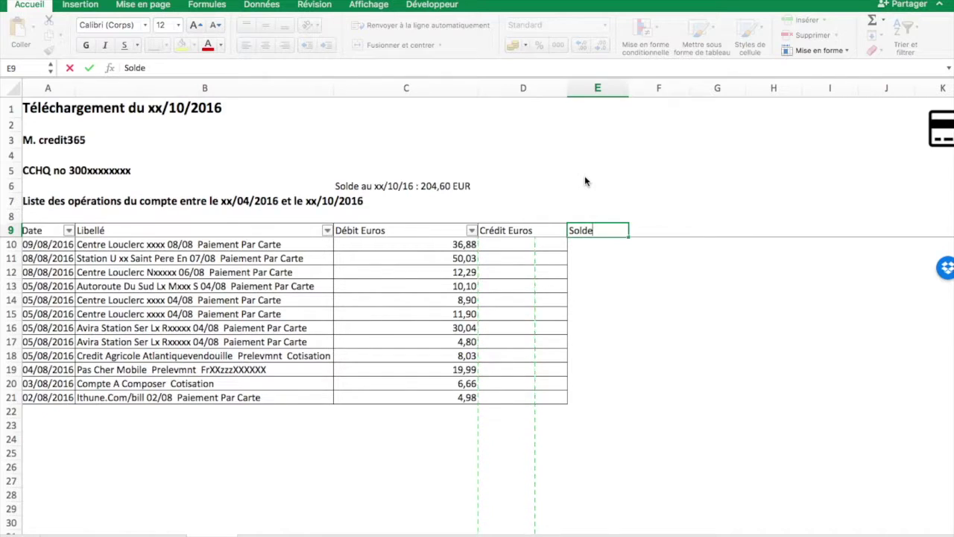
key("Return")
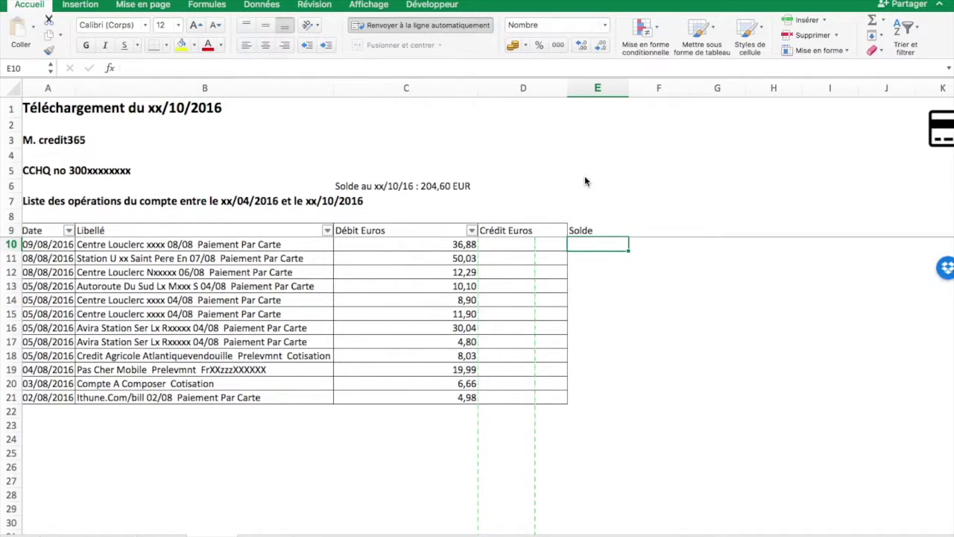
Enter the formula =-C10+D10 in cell E10 and fill it down through E21
type("=")
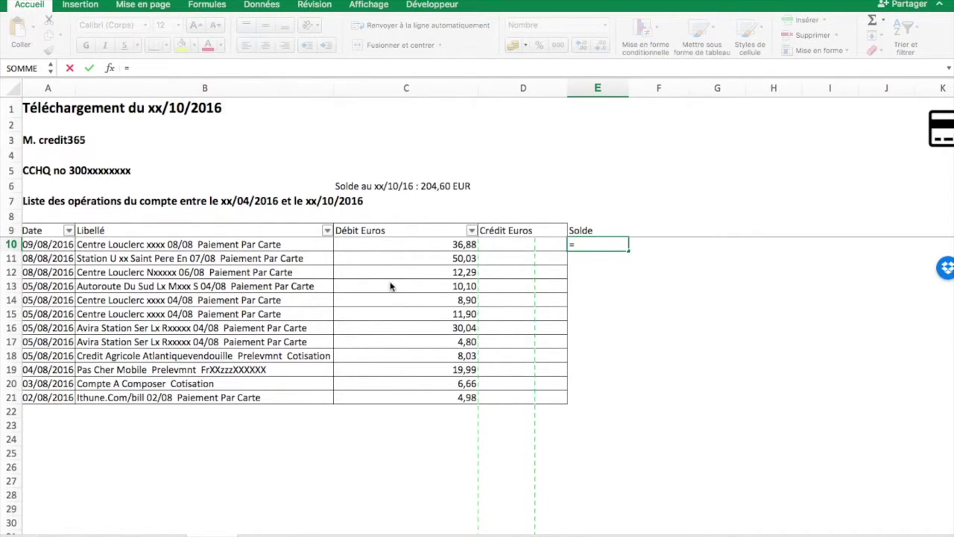
type("-")
left_click(400, 252)
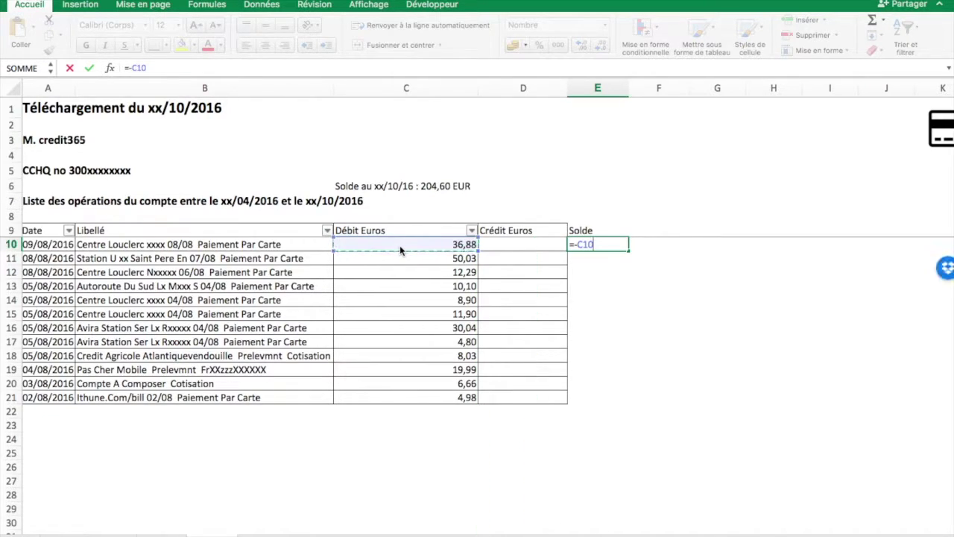
type("+")
left_click(508, 246)
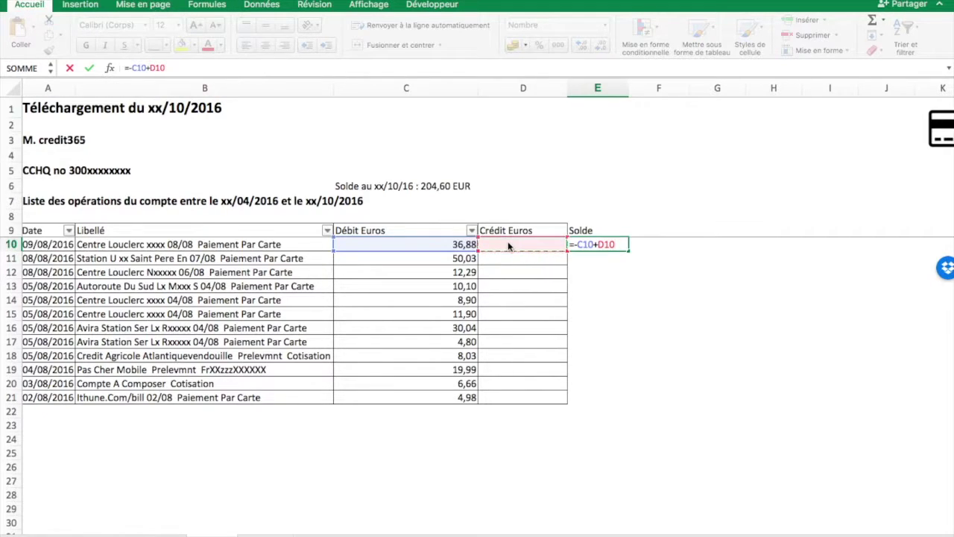
key("Return")
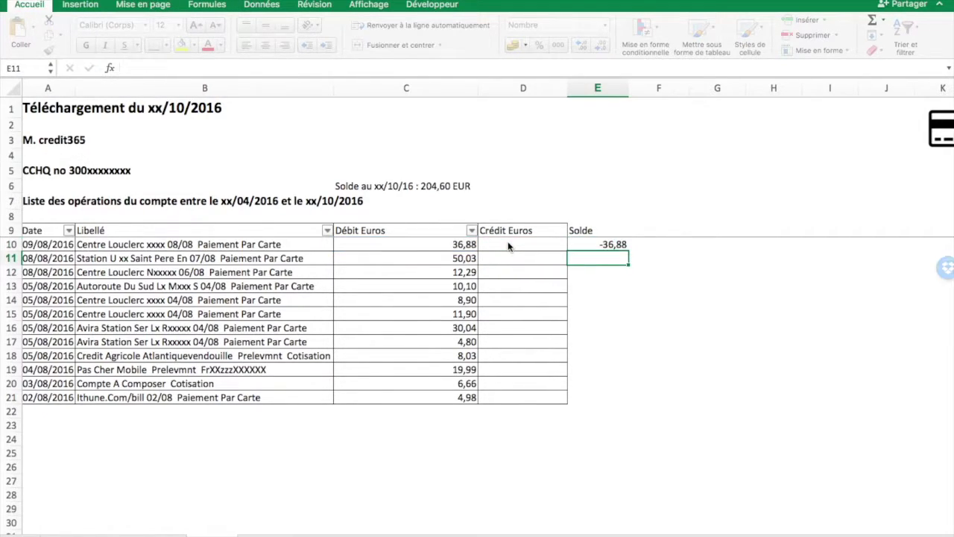
left_click(608, 248)
left_click_drag(628, 252, 630, 400)
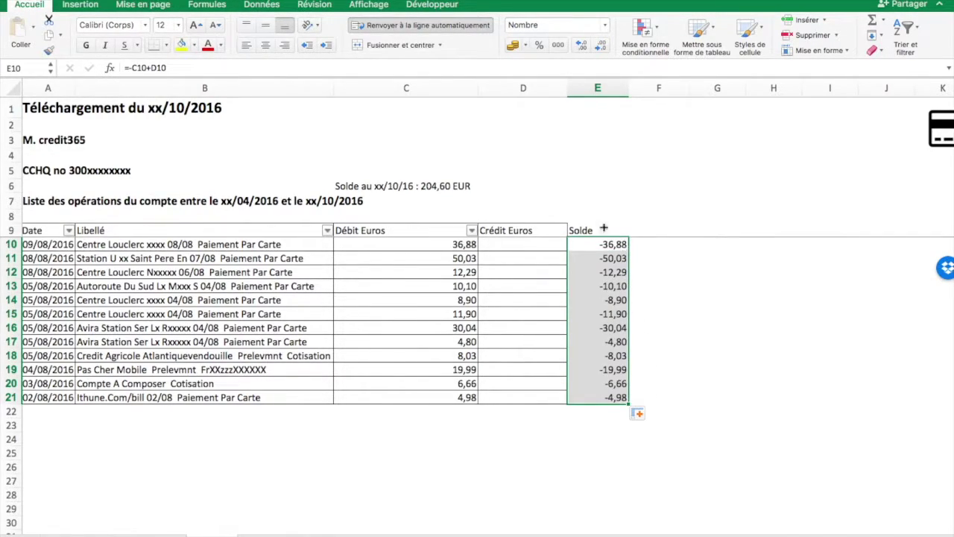
Copy the formatting of column D, Crédit Euros, onto the whole Solde column E
left_click(508, 88)
left_click(49, 51)
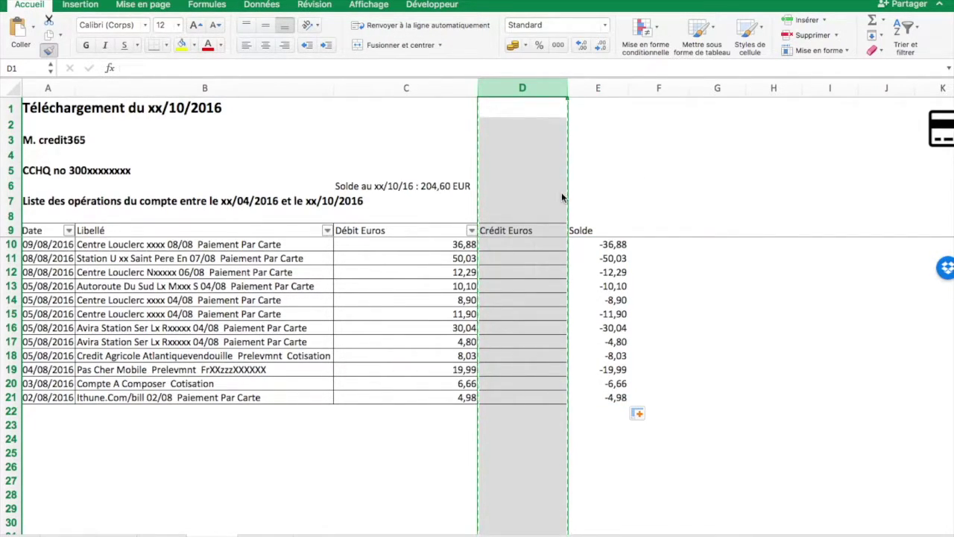
left_click(597, 90)
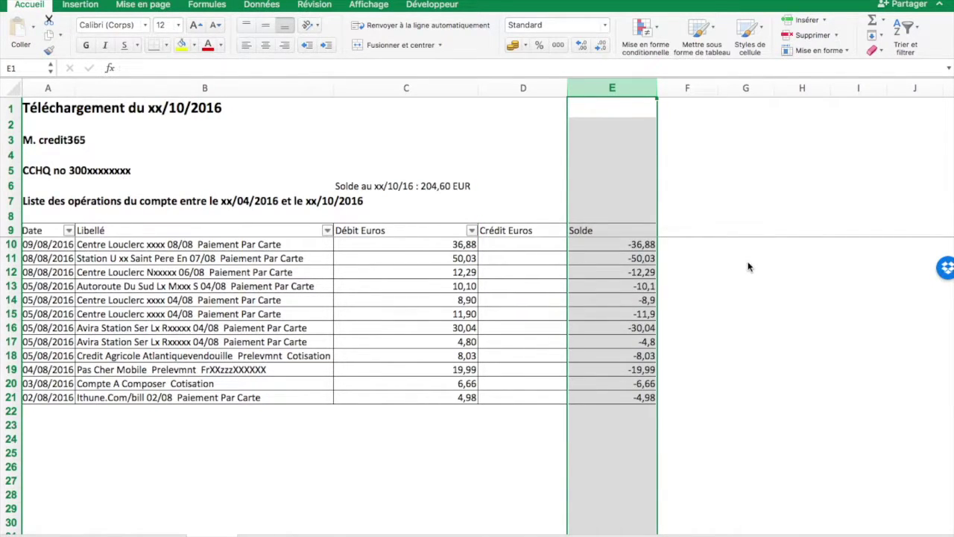
left_click(718, 220)
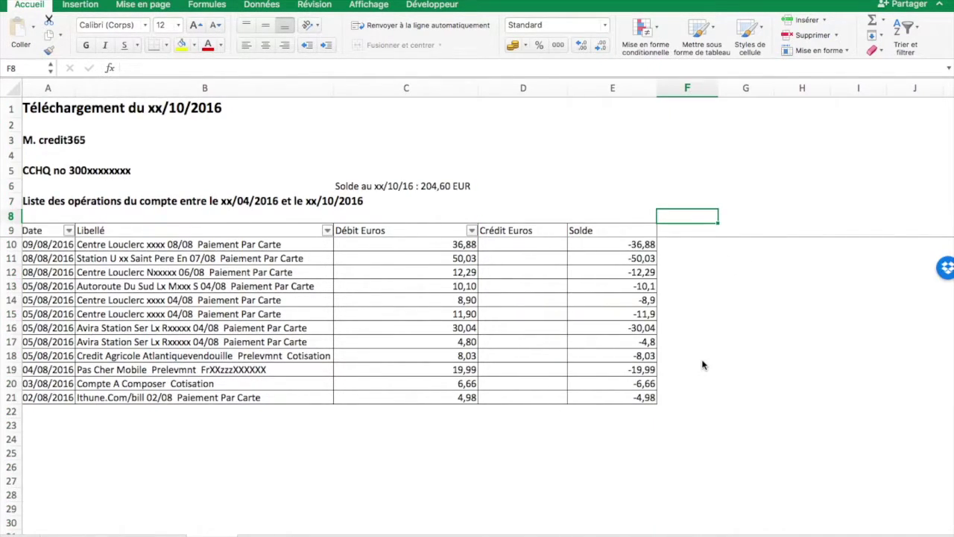
Enter the formula =SOUS.TOTAL(9;E10:E35) in cell E1 to subtotal the Solde column
scroll(702, 364, "down", 6)
scroll(702, 364, "up", 6)
scroll(703, 365, "right", 1)
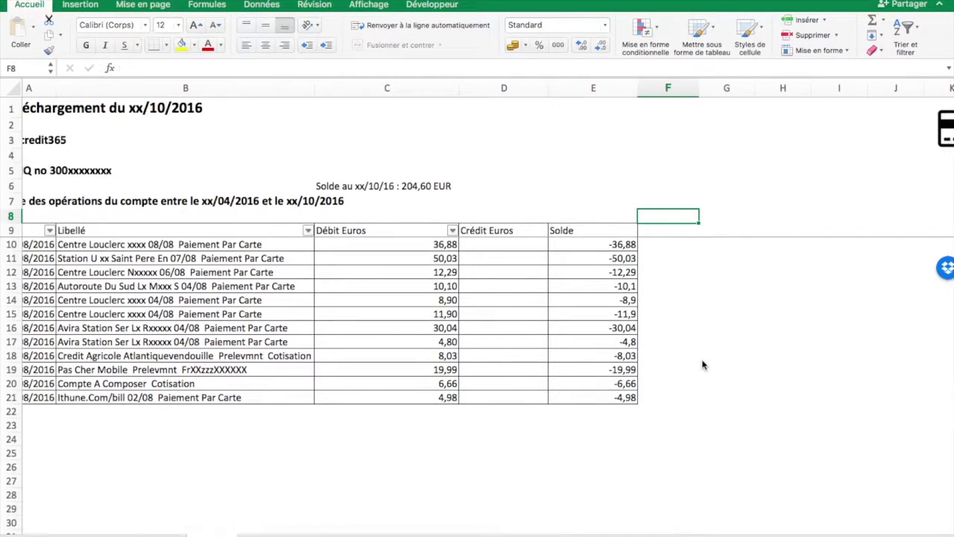
left_click(582, 109)
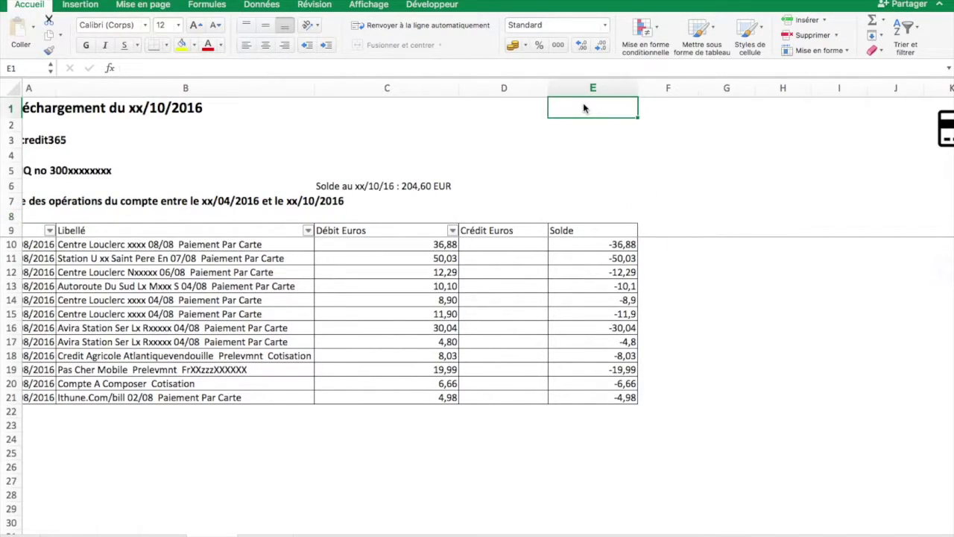
type("=sous")
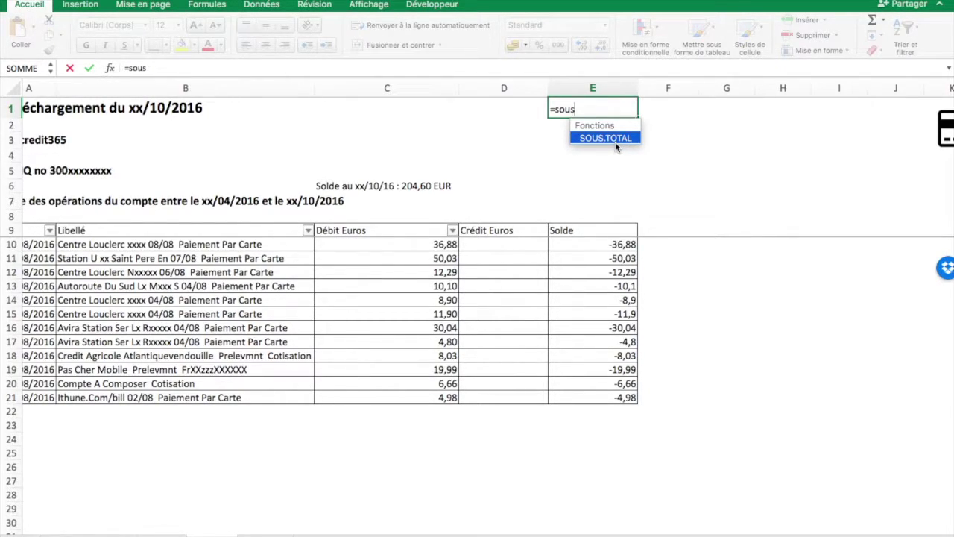
double_click(603, 138)
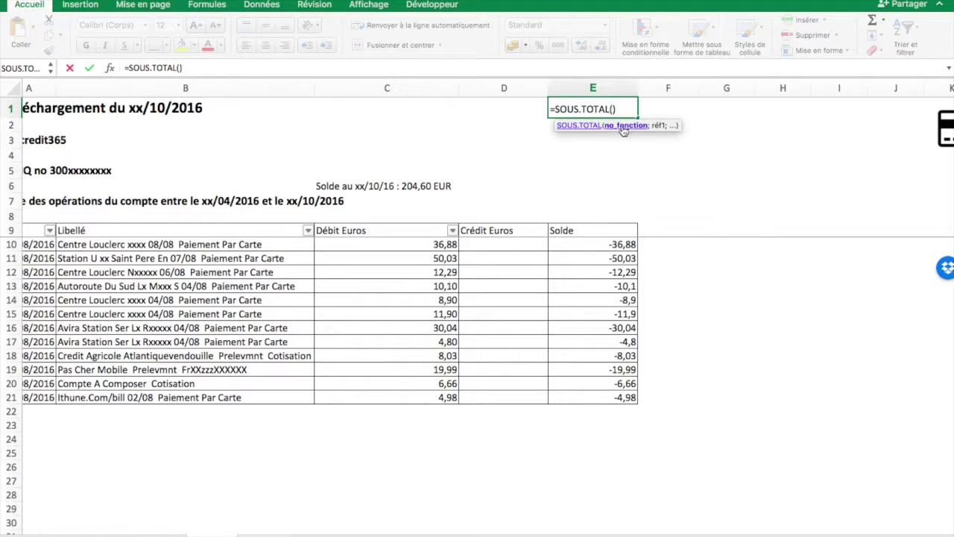
type("9;")
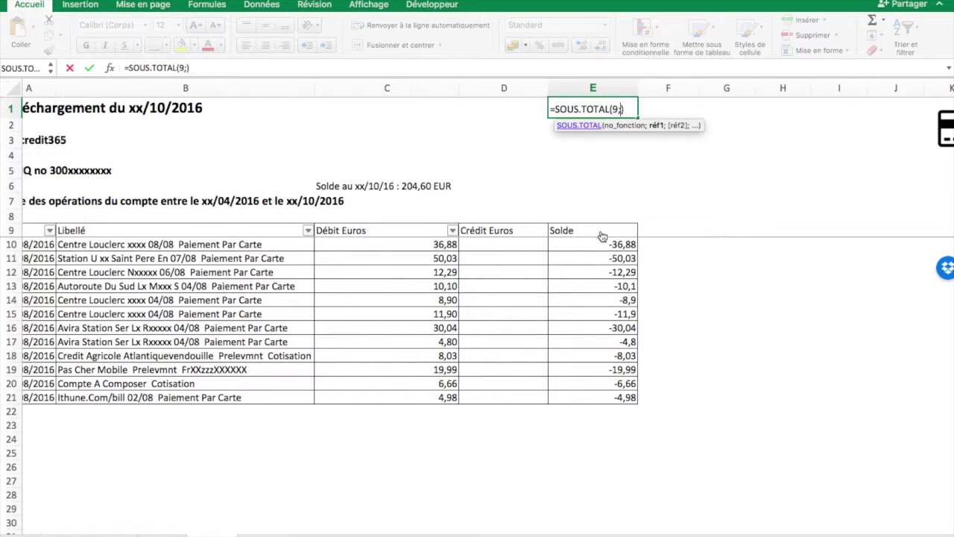
left_click_drag(601, 246, 612, 509)
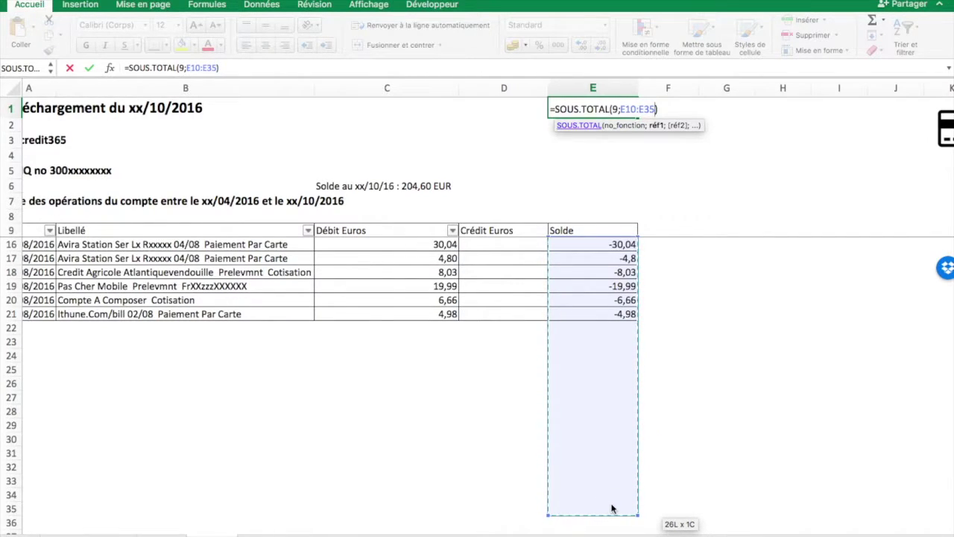
key("Return")
scroll(612, 507, "up", 2)
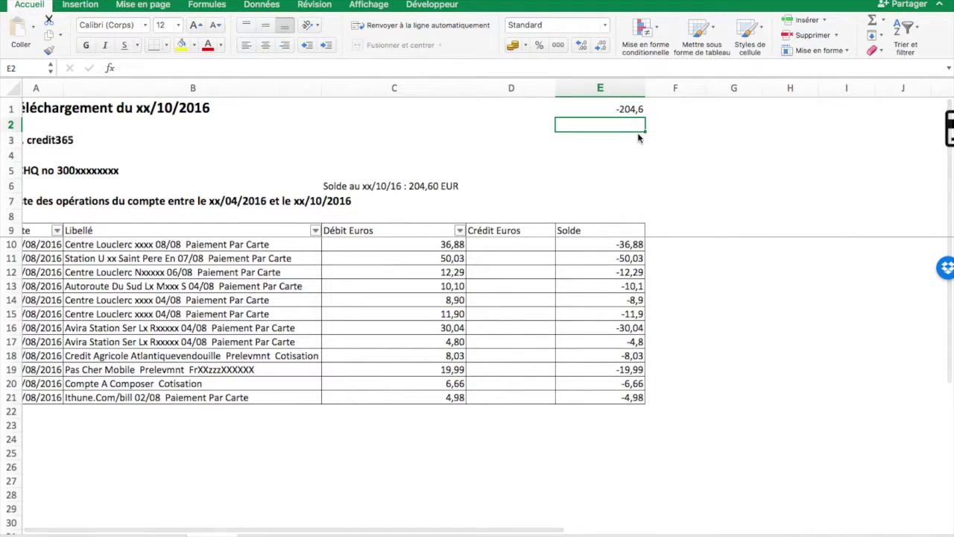
left_click_drag(602, 247, 614, 396)
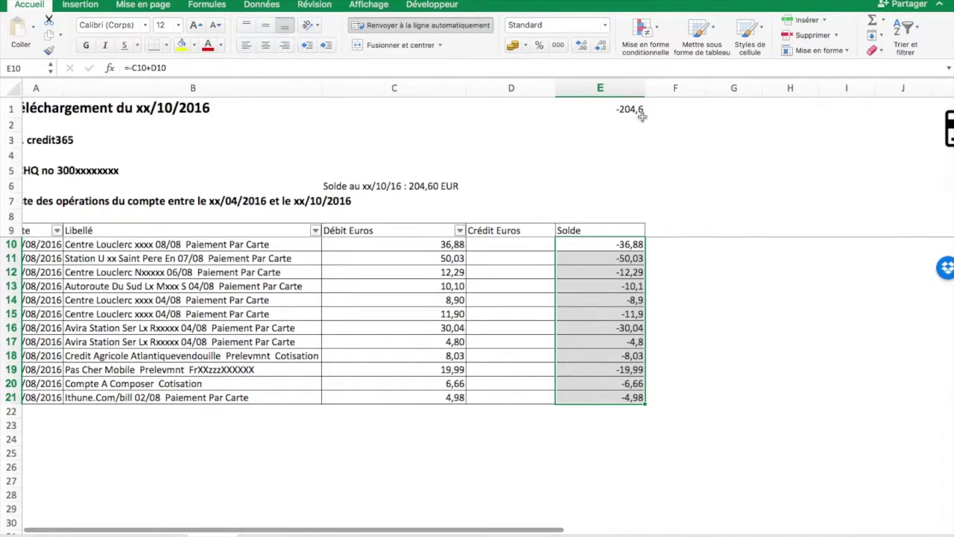
left_click(690, 197)
scroll(683, 345, "left", 1)
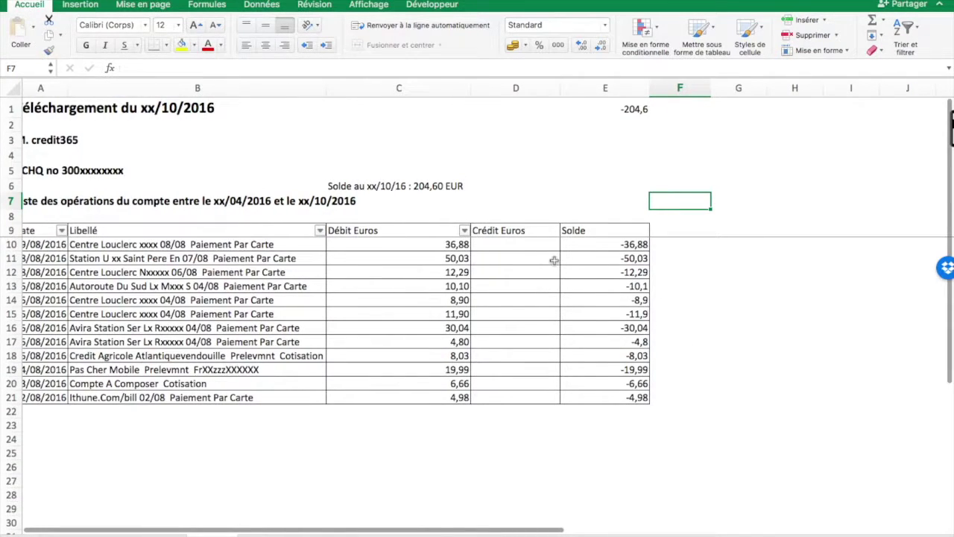
scroll(554, 261, "left", 2)
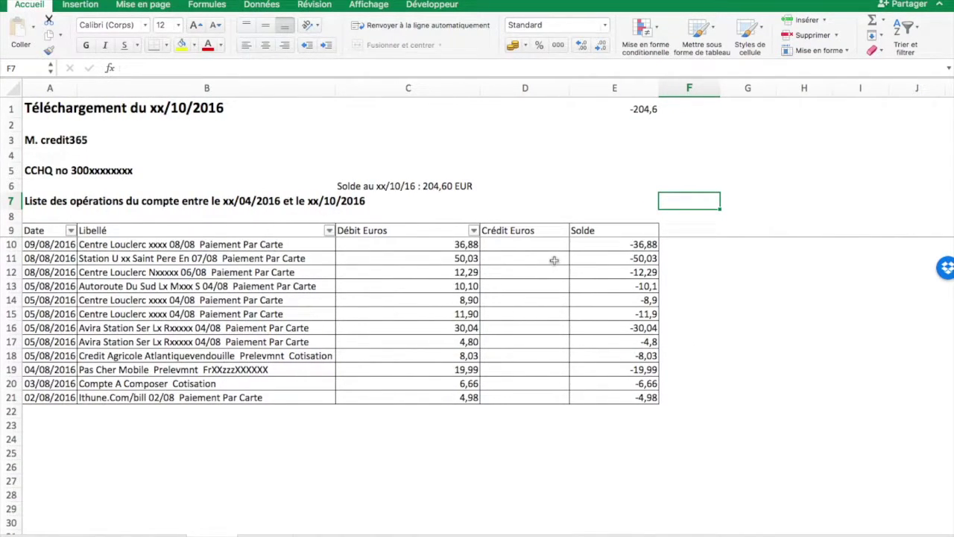
left_click(173, 247)
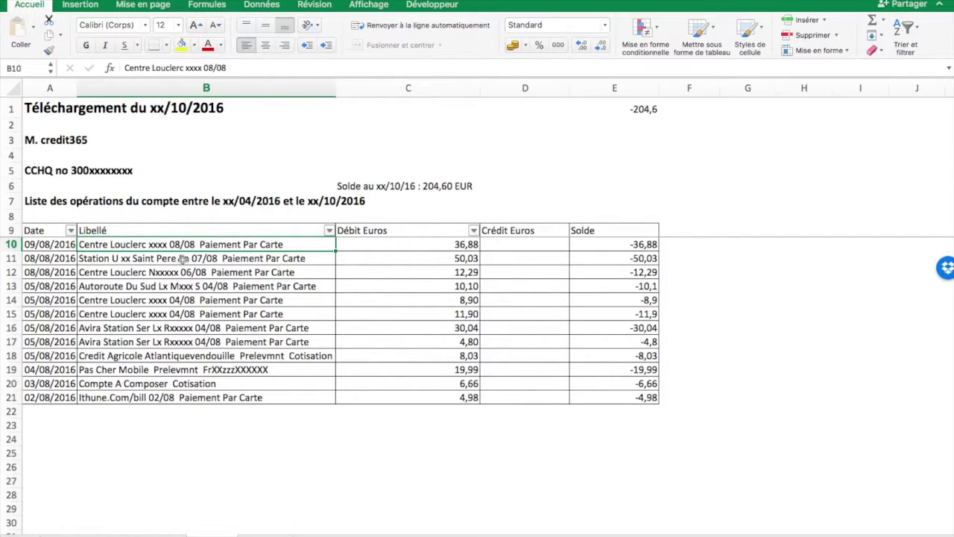
left_click(182, 258)
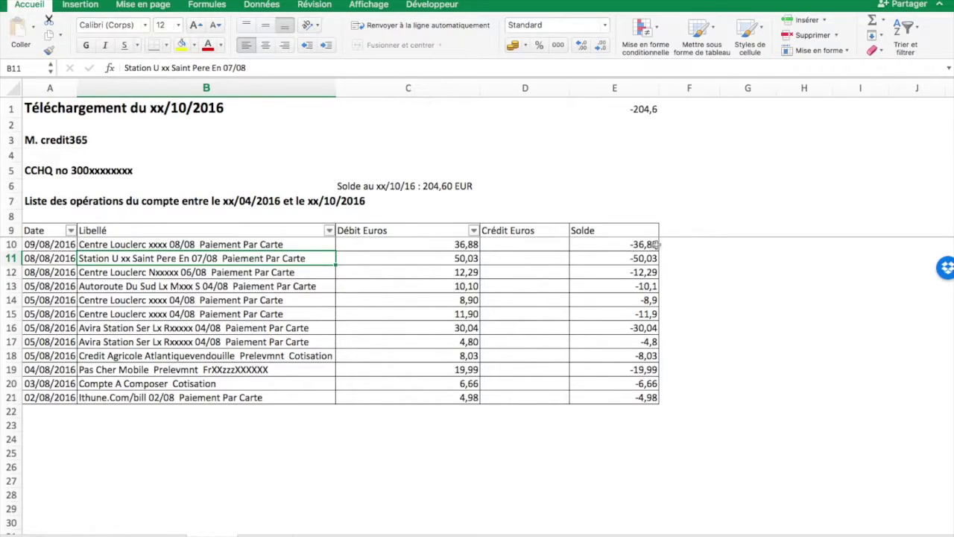
Add the header "Catégorie" in cell F9, next to Solde
left_click(686, 231)
type("Ca")
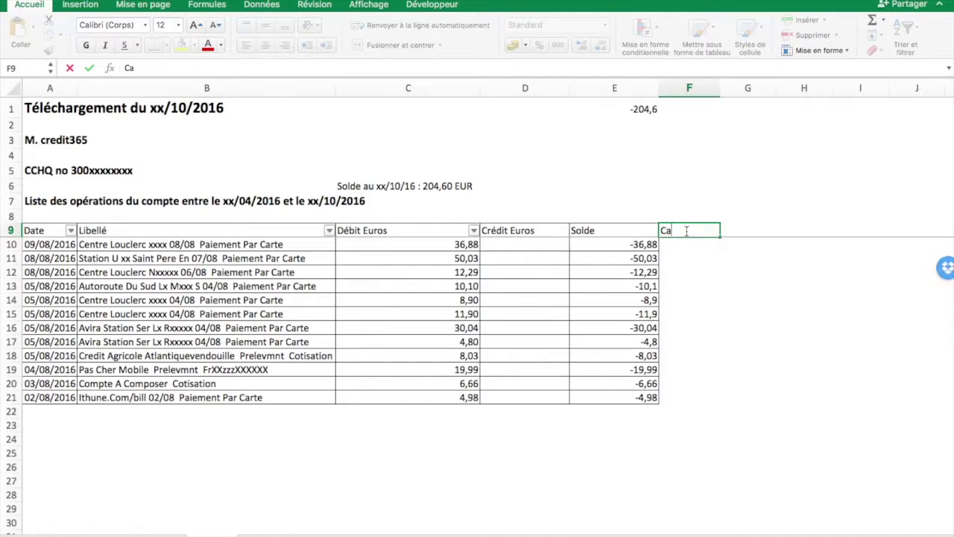
type("tégori")
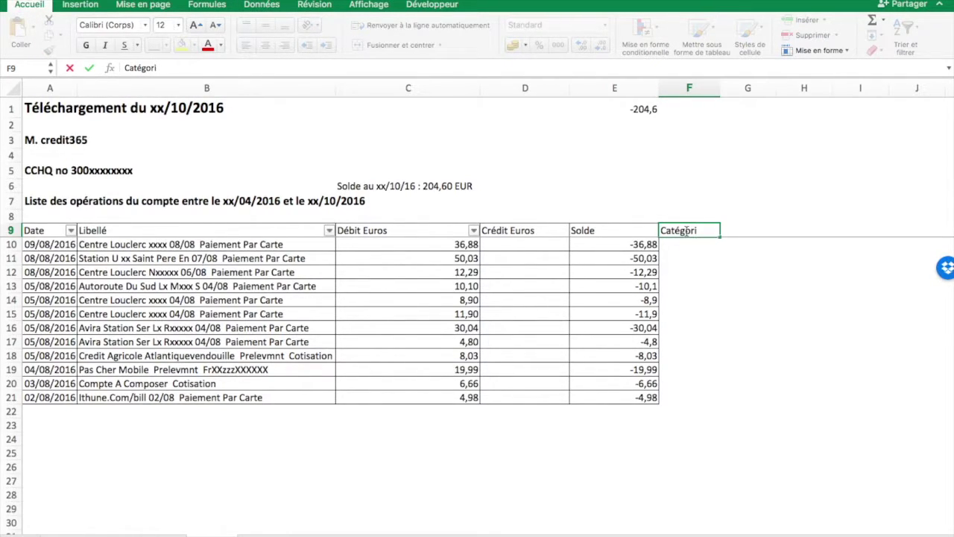
type("e")
key("Return")
Copy the formatting of column D, Crédit Euros, onto the whole Catégorie column F
left_click(534, 88)
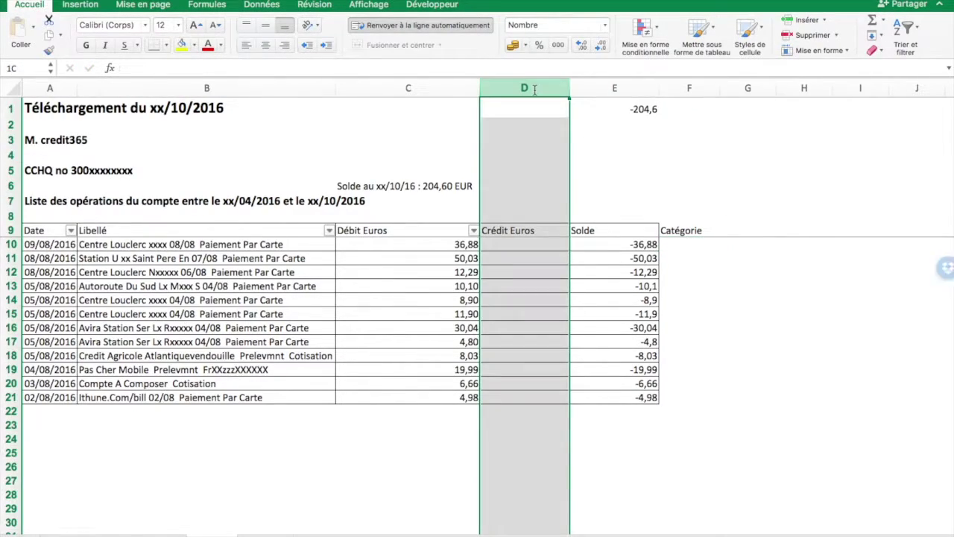
left_click(49, 50)
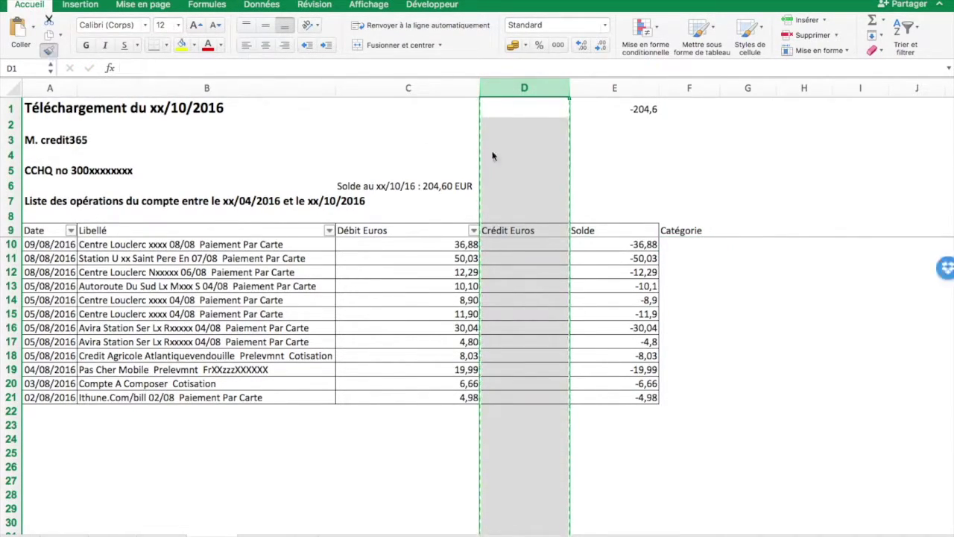
left_click(685, 88)
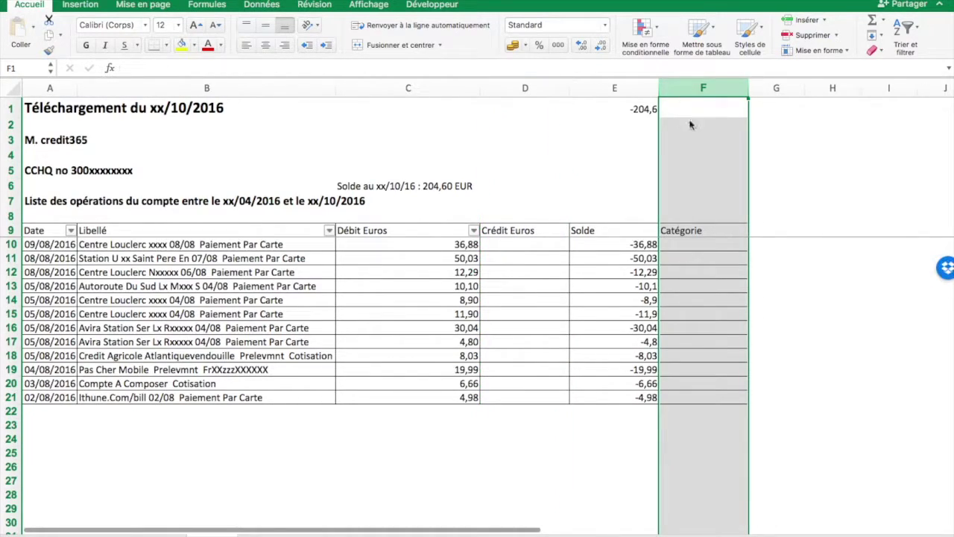
left_click(783, 284)
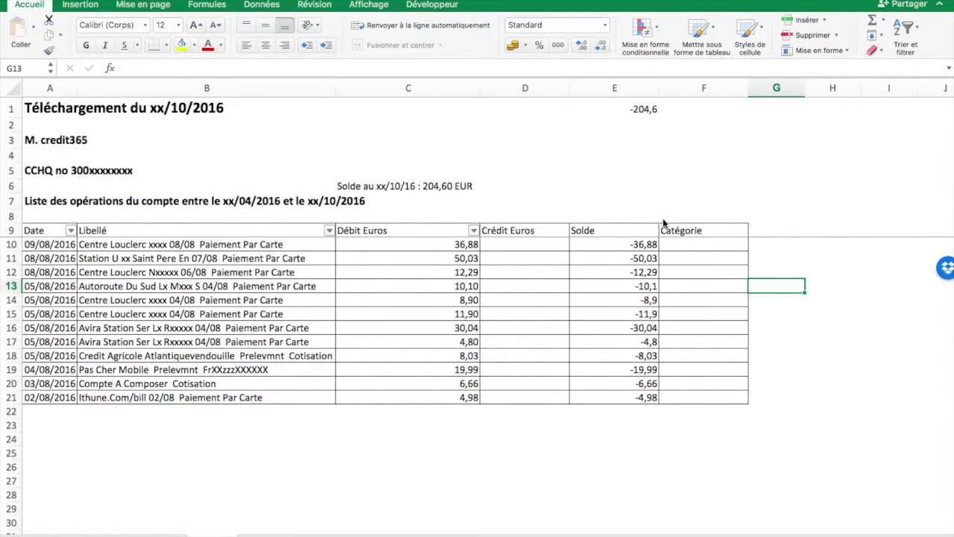
Categorize the first three operations in the Catégorie column: Nourriture in F10, Transport in F11 and Nourriture in F12
left_click(690, 246)
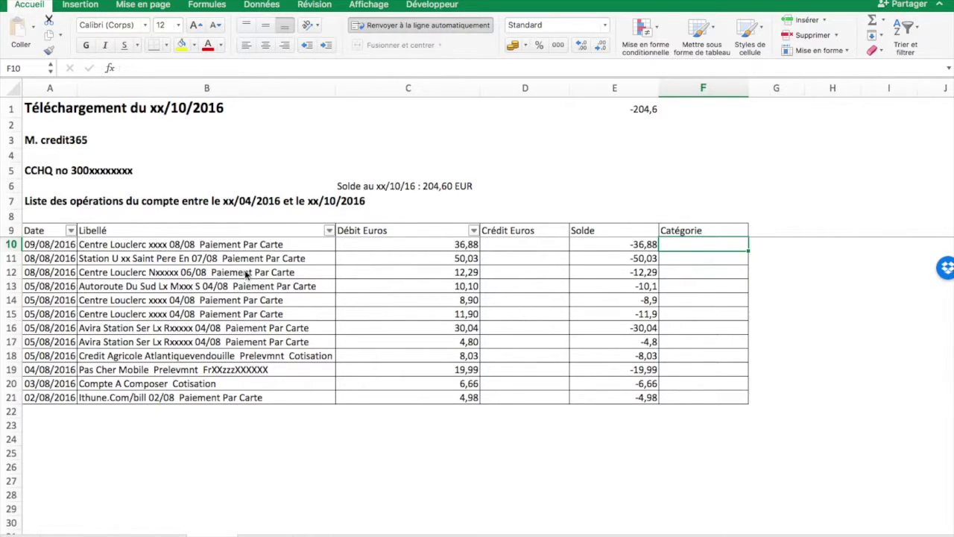
left_click(140, 244)
left_click(684, 246)
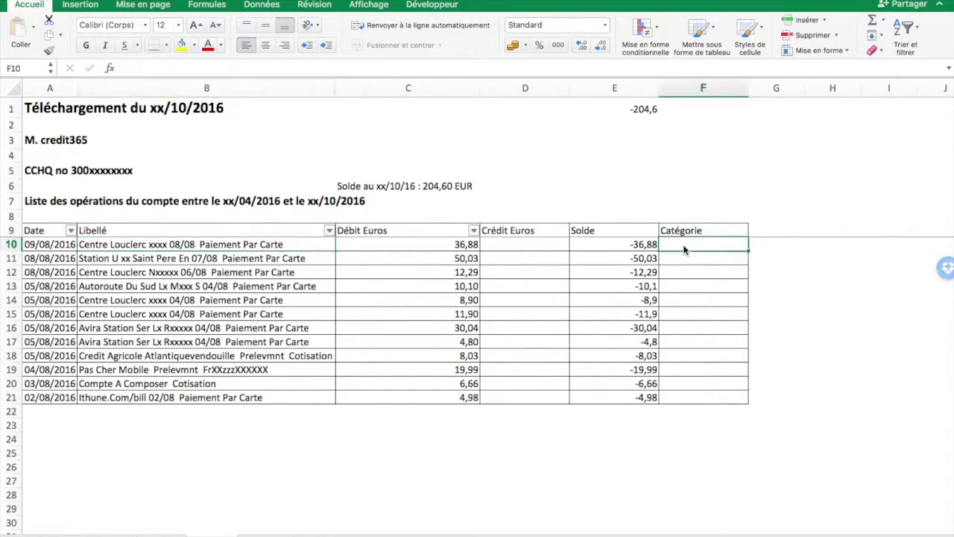
type("Nourriture")
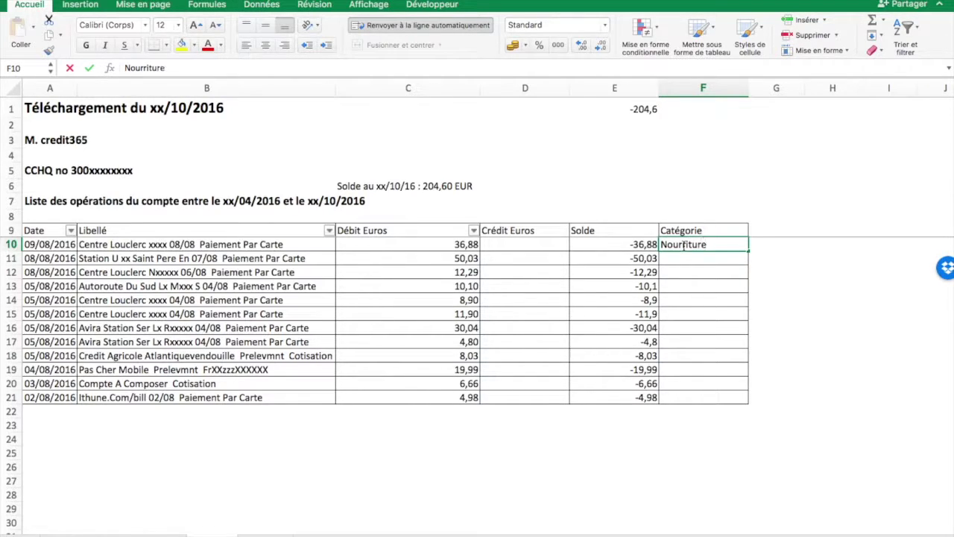
key("Return")
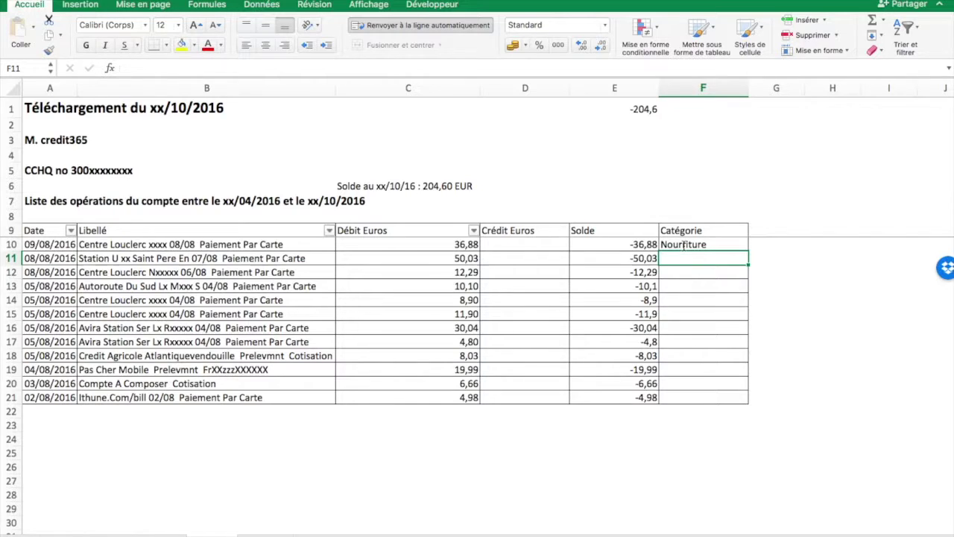
type("T")
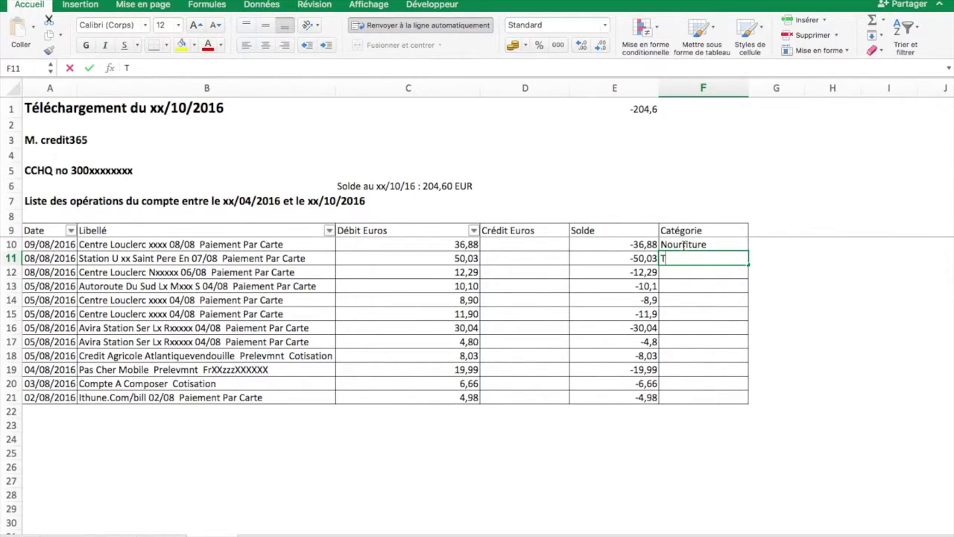
type("ransport")
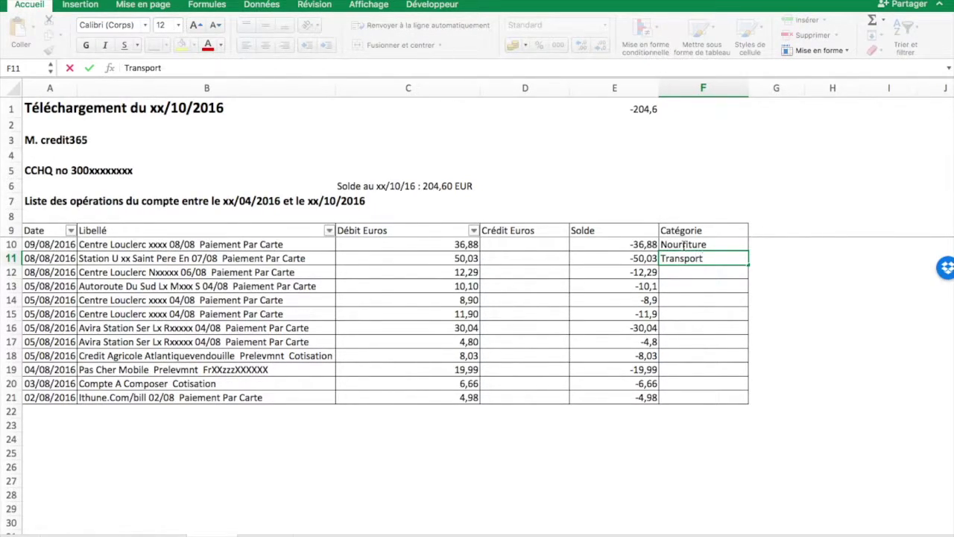
key("Return")
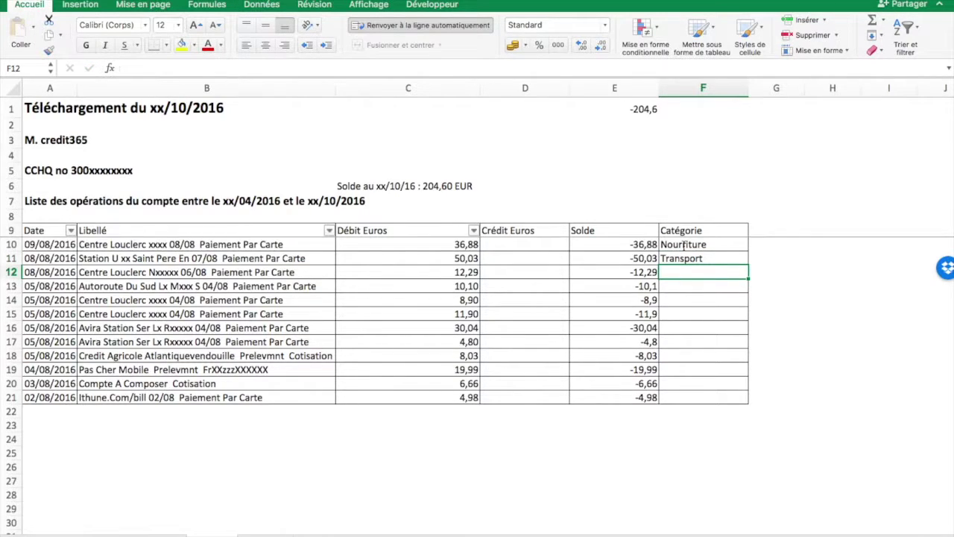
type("Nourriture")
key("Return")
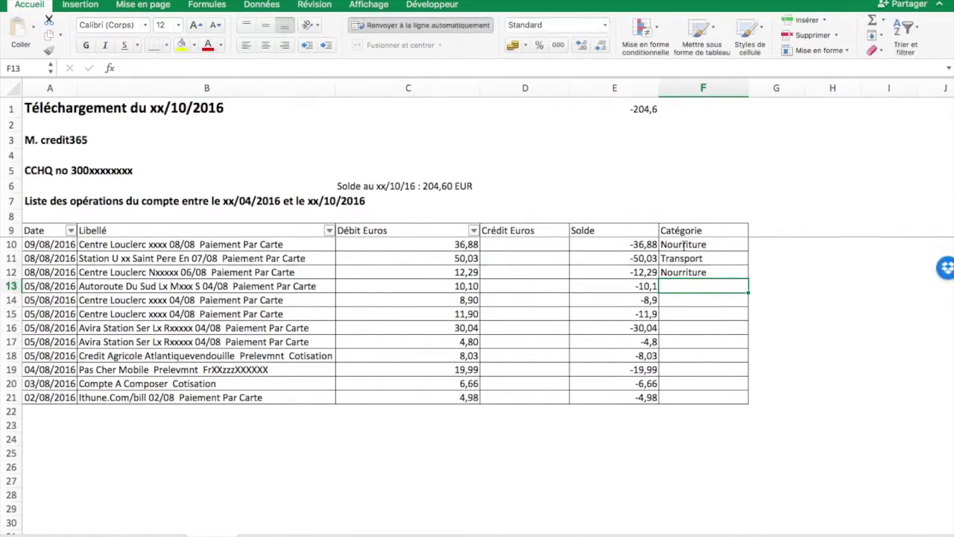
Enter the category Transport in cell F13 for the Autoroute Du Sud payment
key("Left")
key("Left")
key("Left")
key("Left")
key("Right")
key("Right")
key("Right")
key("Right")
type("Tr")
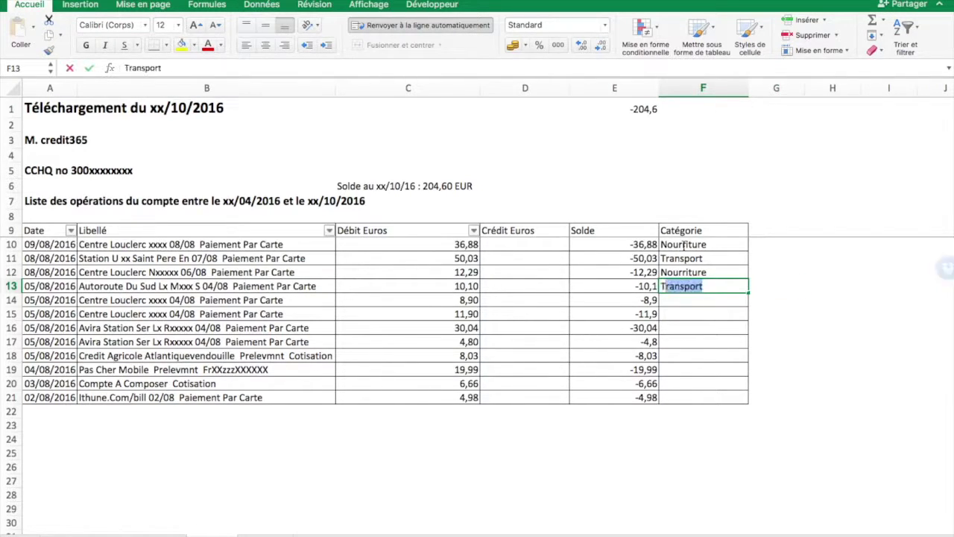
key("Return")
Enter the category Nourriture in cell F14 for the 8,90 Centre Louclerc payment
key("Left")
key("Left")
key("Left")
key("Left")
key("Left")
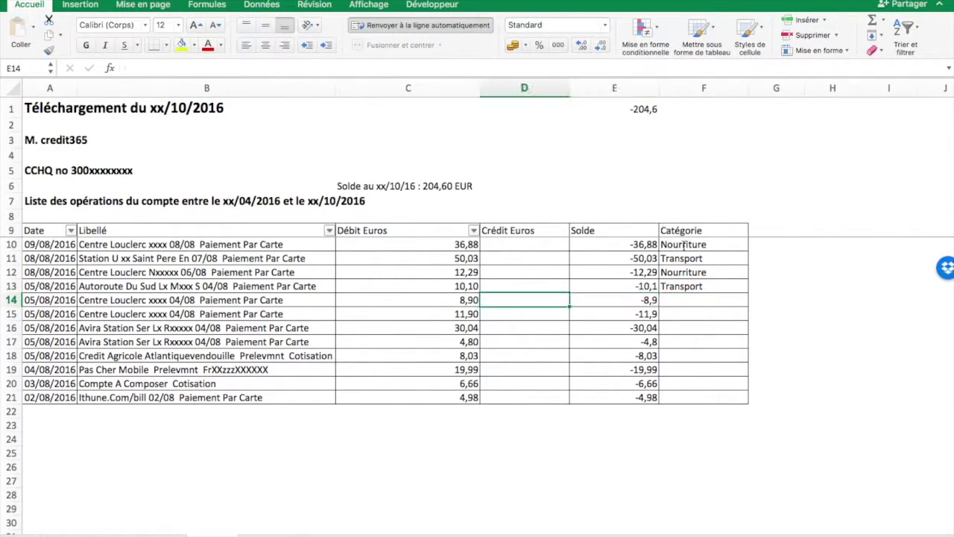
key("Right")
key("Right")
key("Right")
key("Right")
key("Right")
type("No")
key("Return")
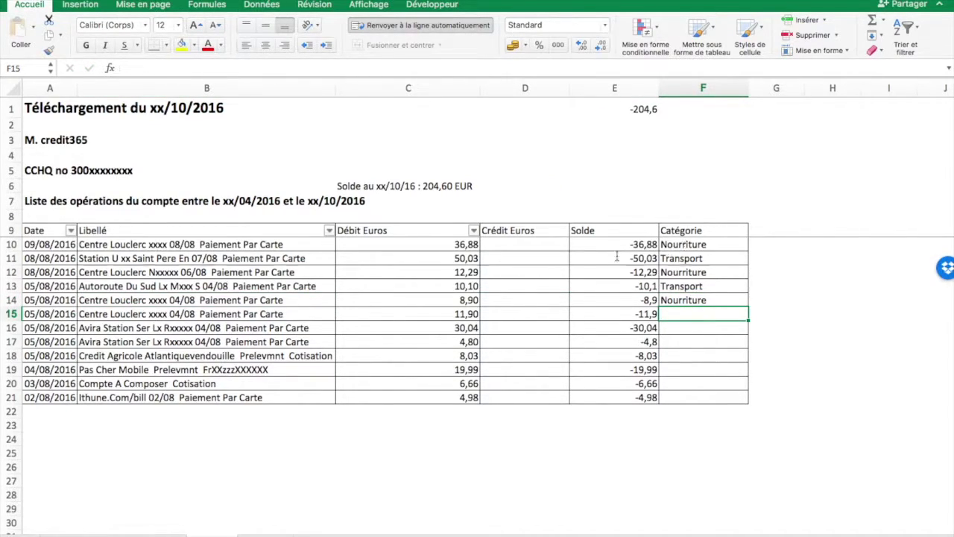
Fill in the next three categories: Nourriture in F15, Transport in F16 and Nourriture in F17
type("Nou")
key("Return")
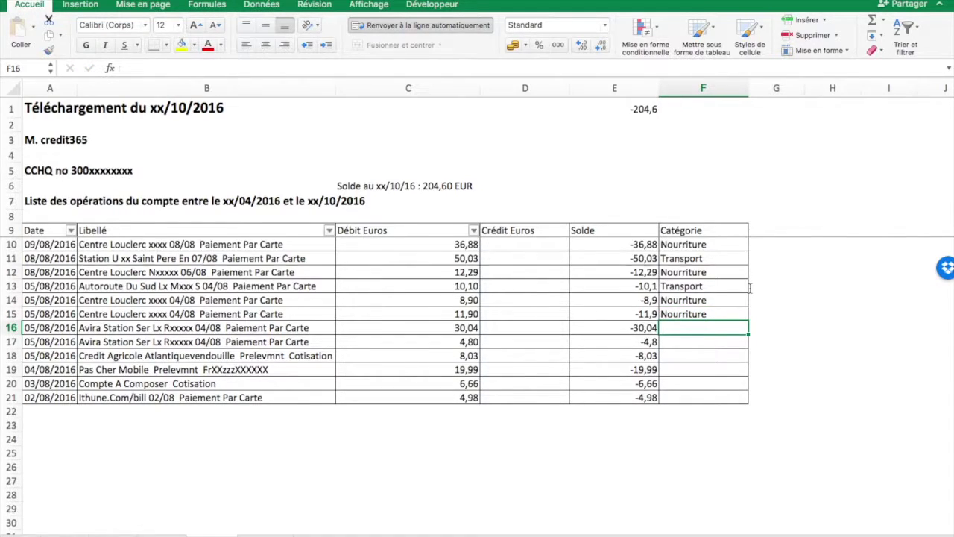
type("Tr")
key("Return")
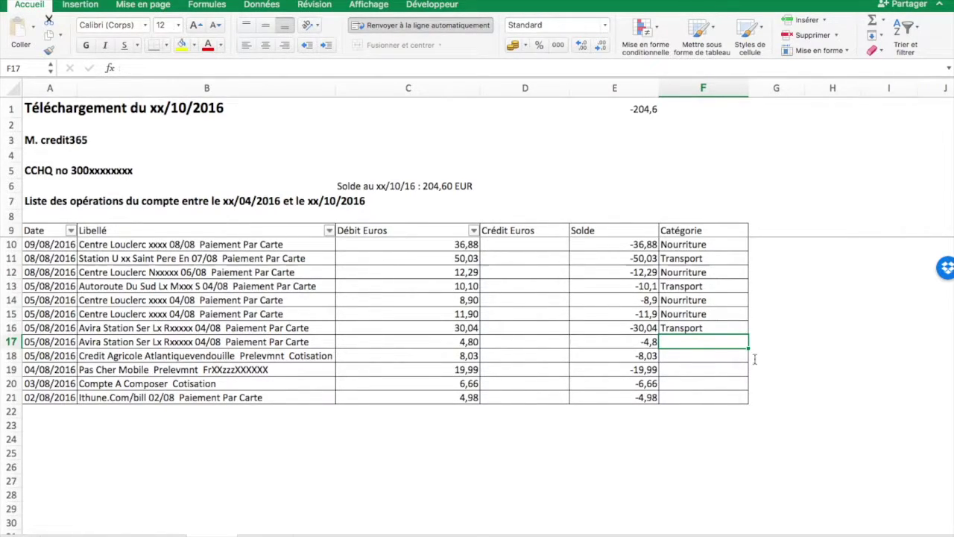
type("Nou")
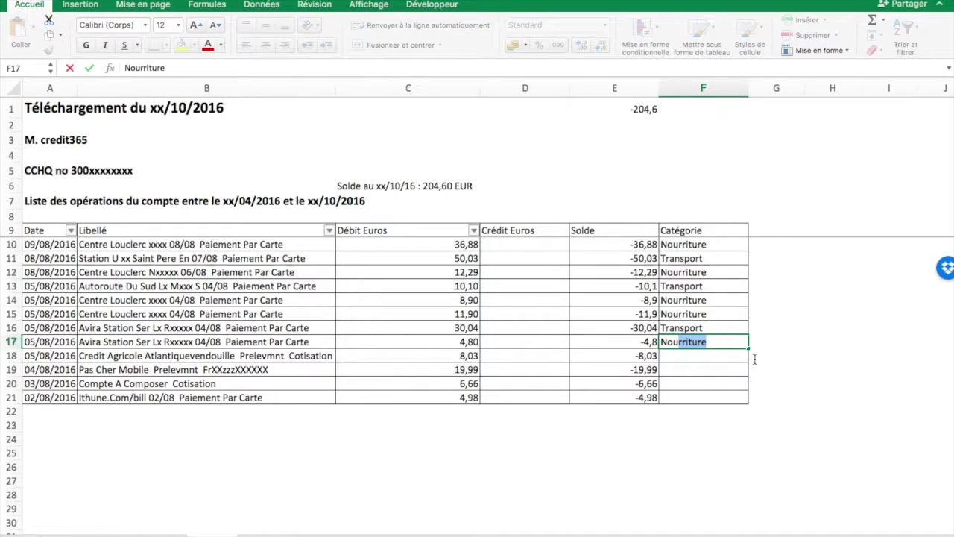
key("Return")
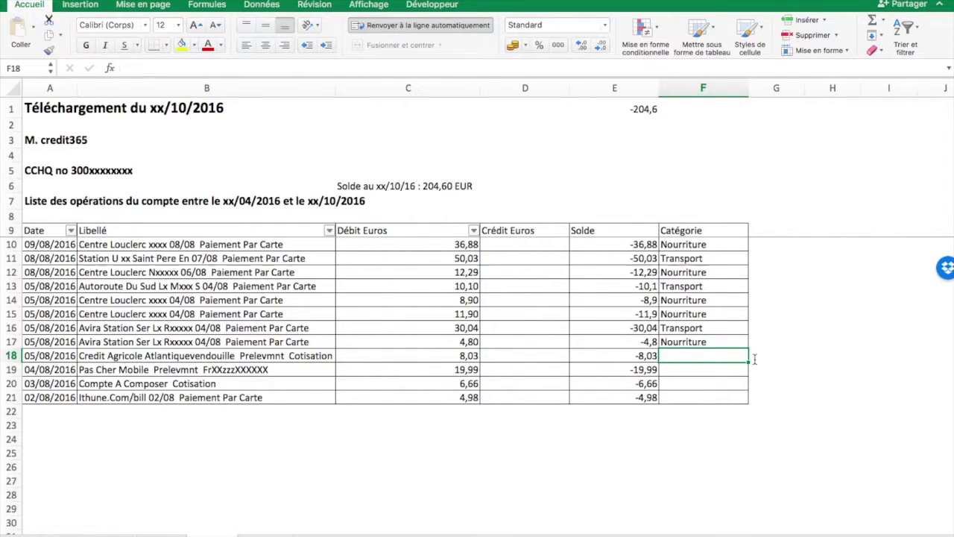
Complete the Catégorie column with Banque in F18, Telephone in F19, Banque in F20 and Divers in F21
type("Banque")
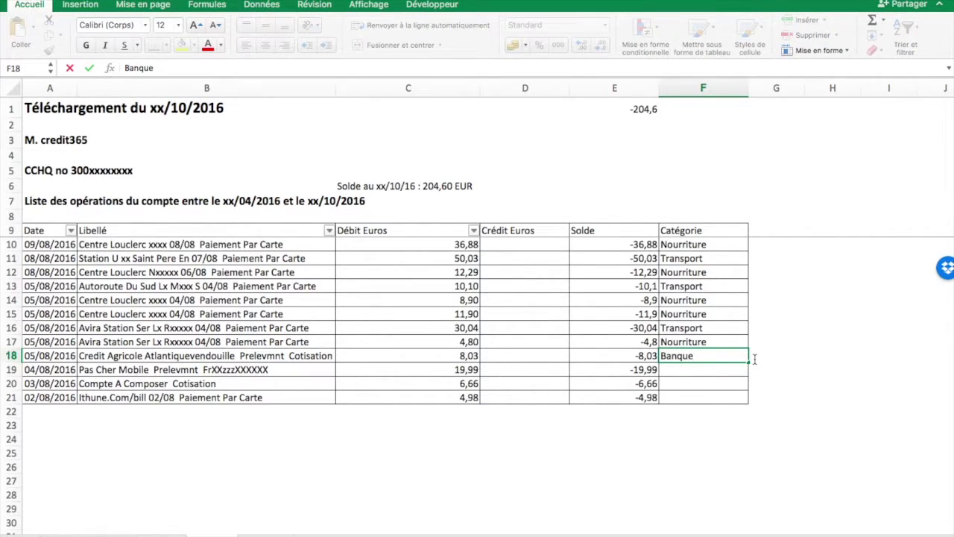
key("Return")
type("Telephone")
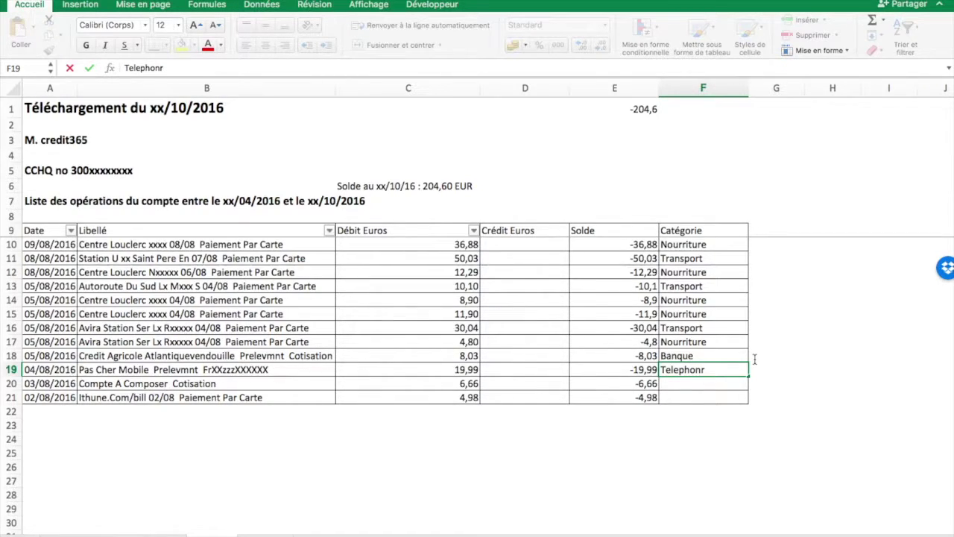
key("Return")
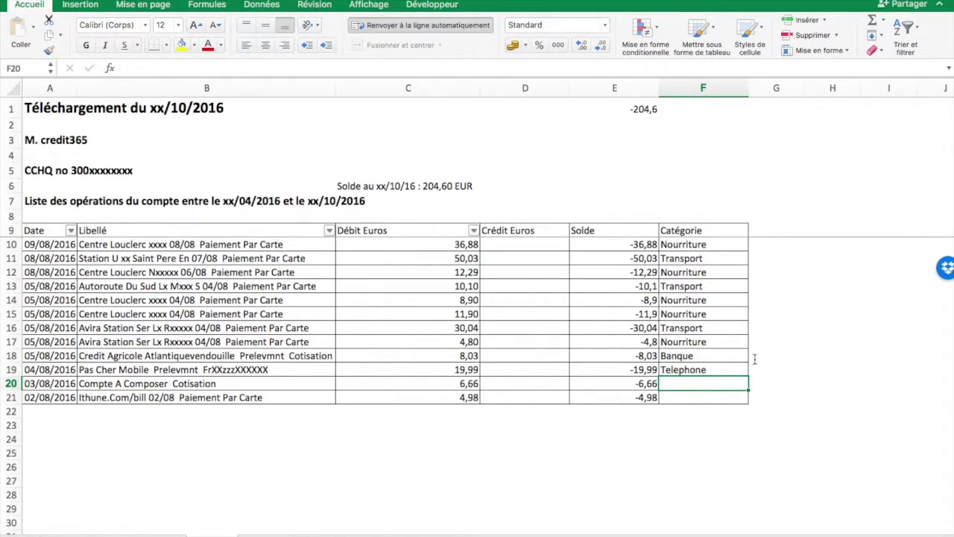
type("Banque")
key("Return")
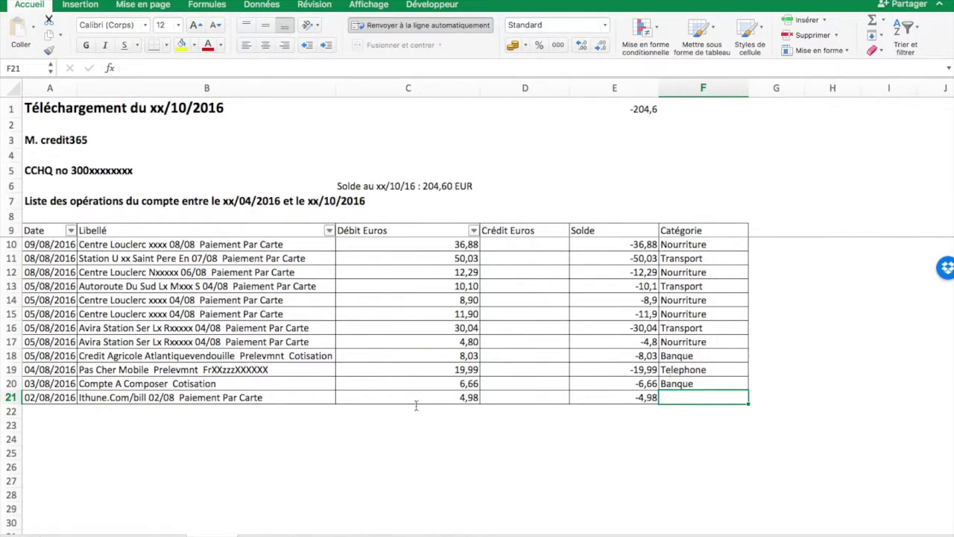
type("Divers")
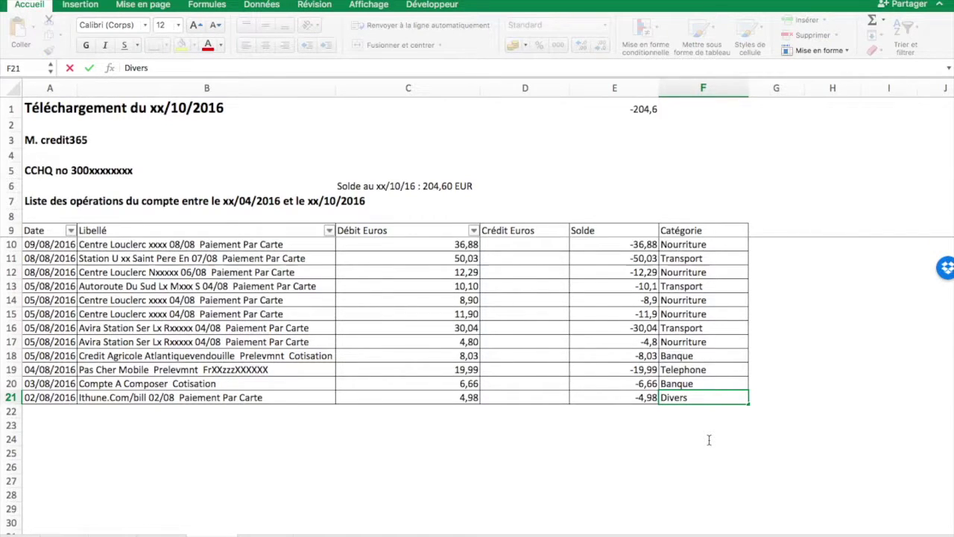
key("Return")
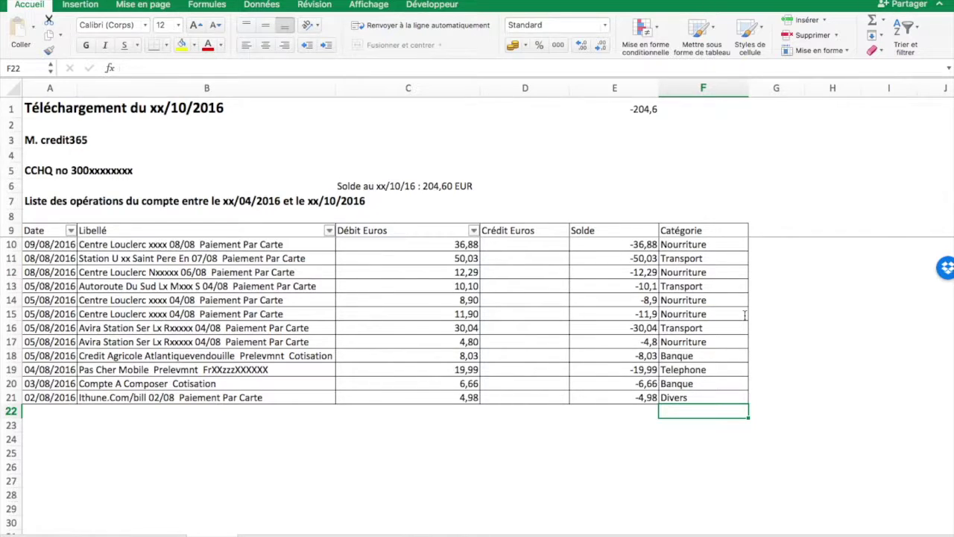
left_click(775, 341)
scroll(739, 273, "down", 2)
scroll(739, 273, "up", 2)
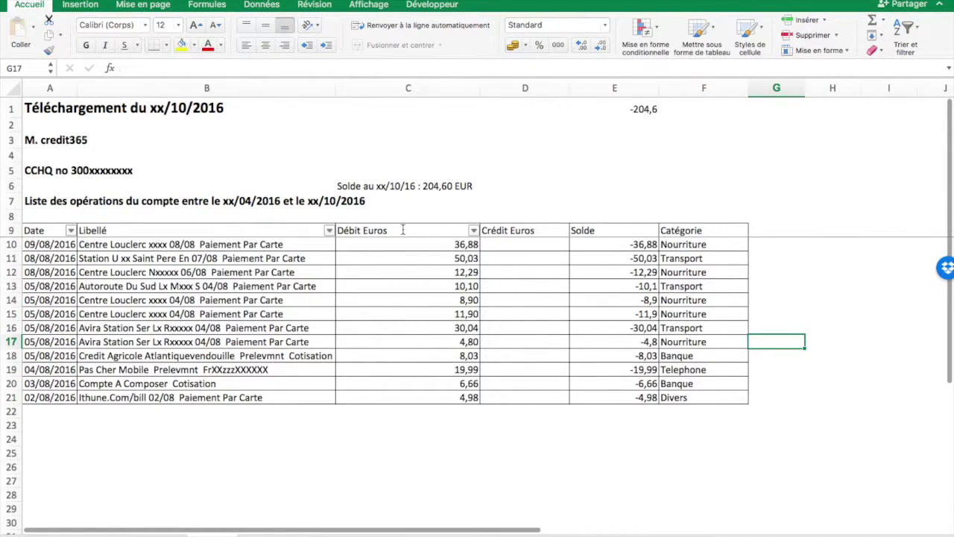
left_click_drag(44, 226, 686, 225)
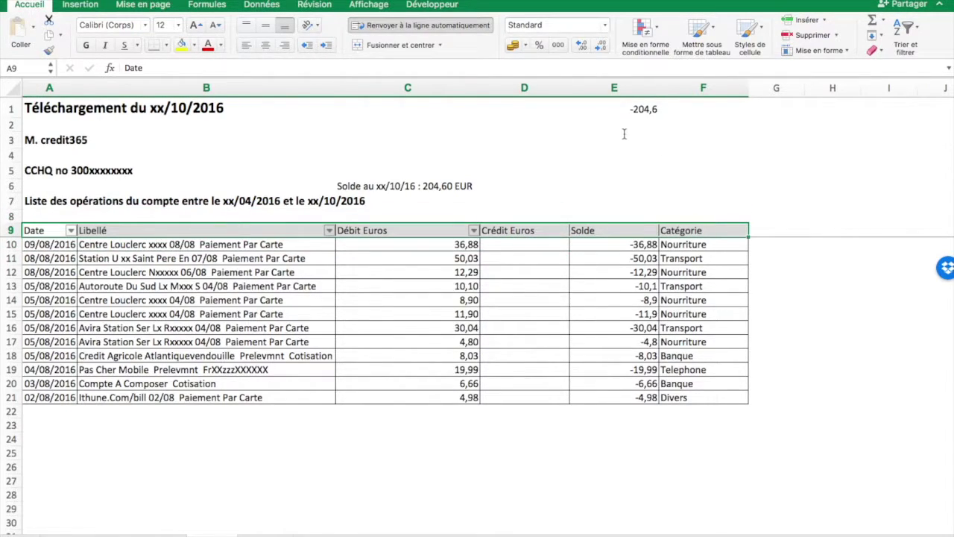
Highlight the Solde subtotal in cell E1 with a yellow fill
left_click(639, 106)
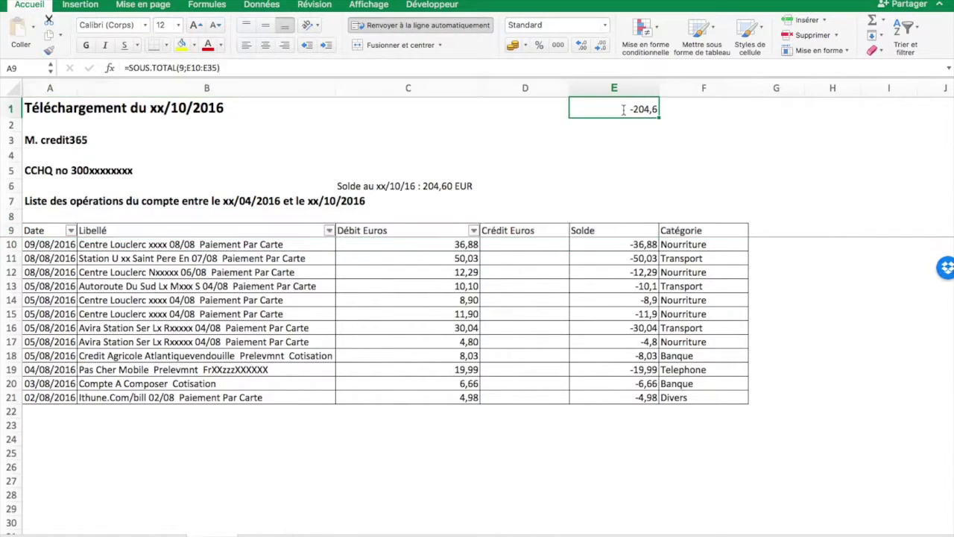
left_click(180, 46)
Remove the existing filter and reapply it to the whole header row A9:F9, from Date through Catégorie
left_click_drag(704, 232, 63, 231)
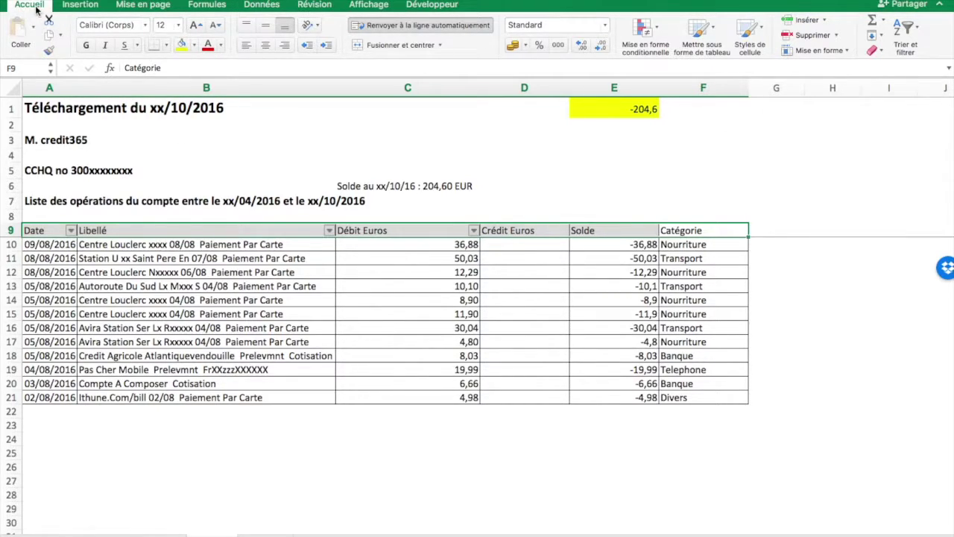
left_click(908, 28)
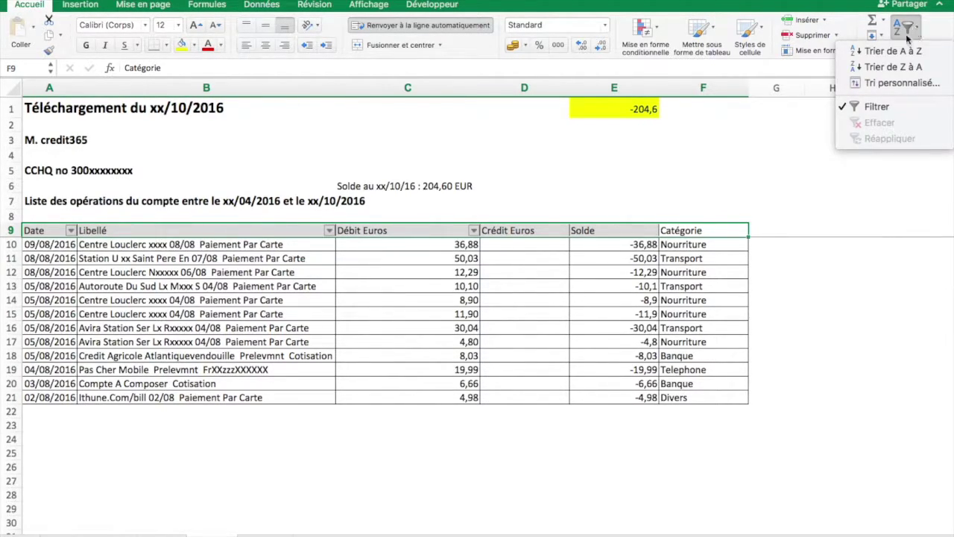
left_click(876, 106)
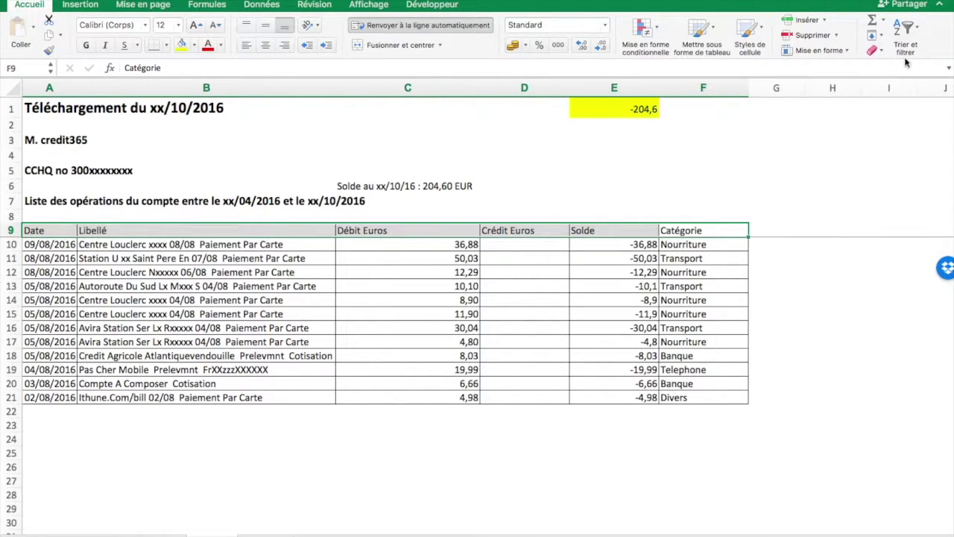
left_click(906, 28)
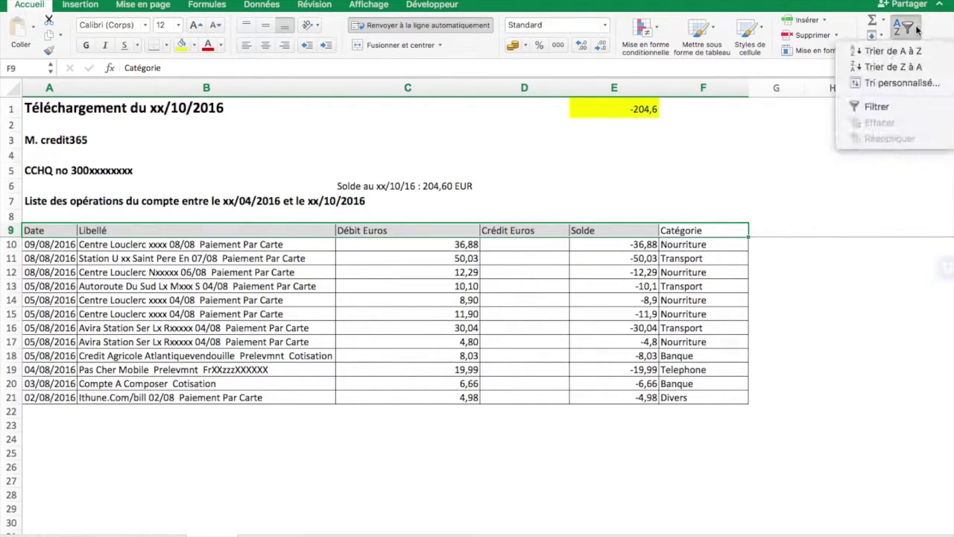
left_click(880, 107)
left_click(792, 158)
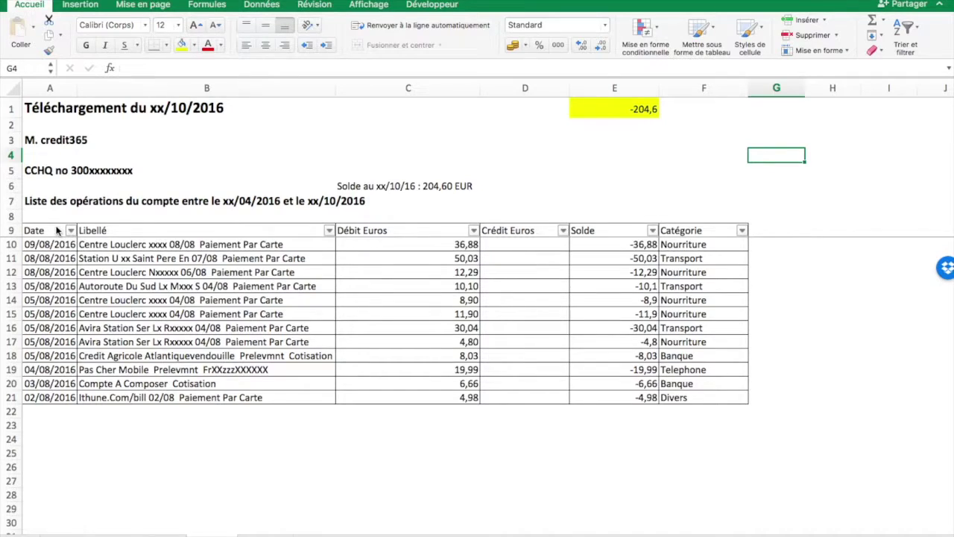
Filter the Catégorie column to show only Nourriture and check the subtotal in E1
left_click(741, 231)
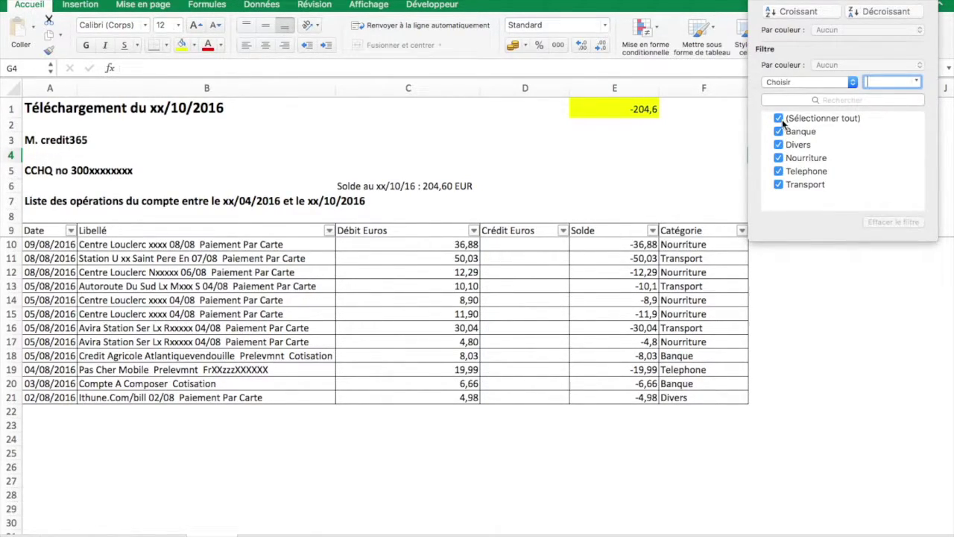
left_click(780, 119)
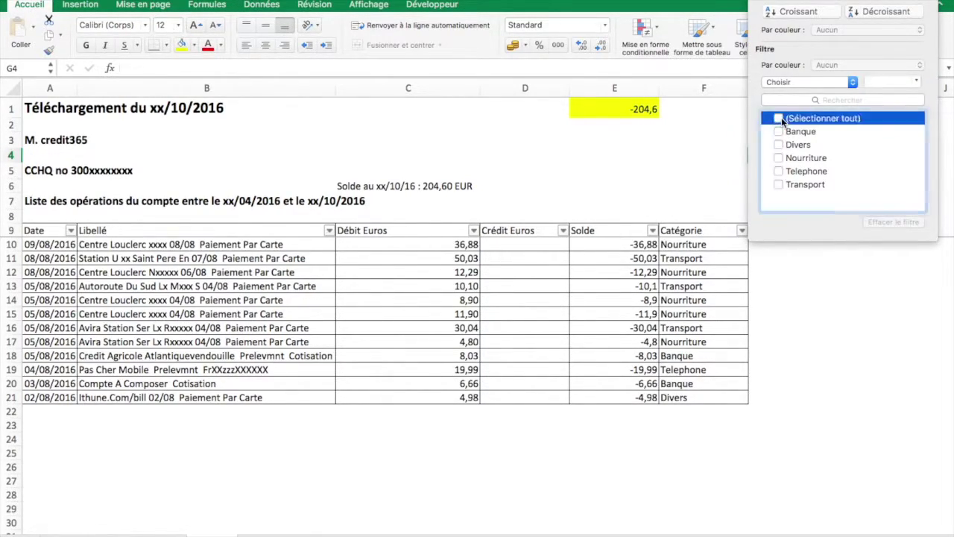
left_click(779, 158)
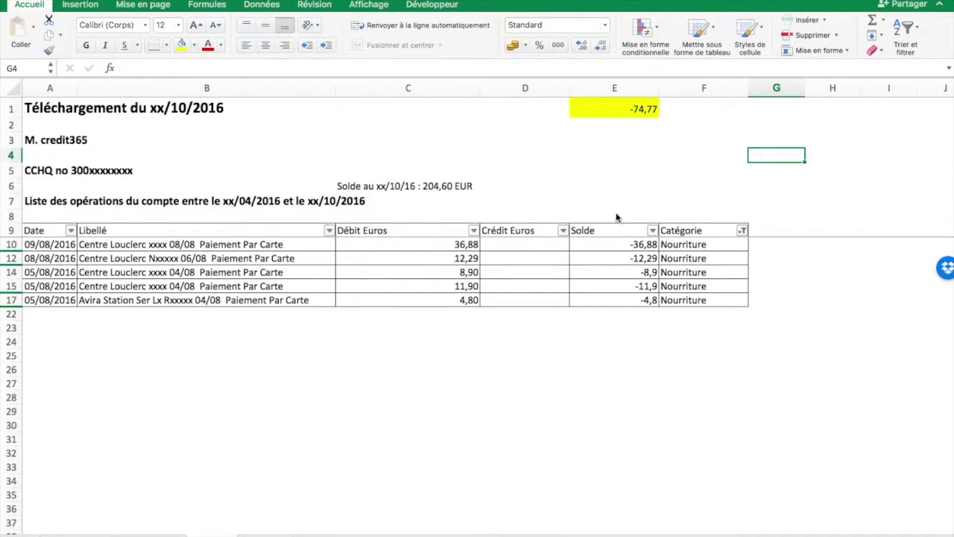
left_click(623, 110)
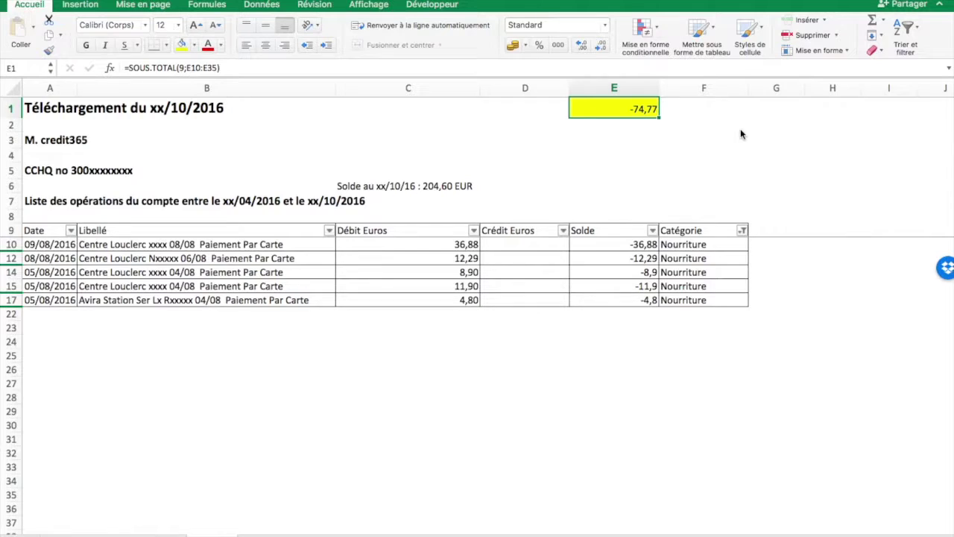
Switch the Catégorie filter from Nourriture to Transport only
left_click(742, 231)
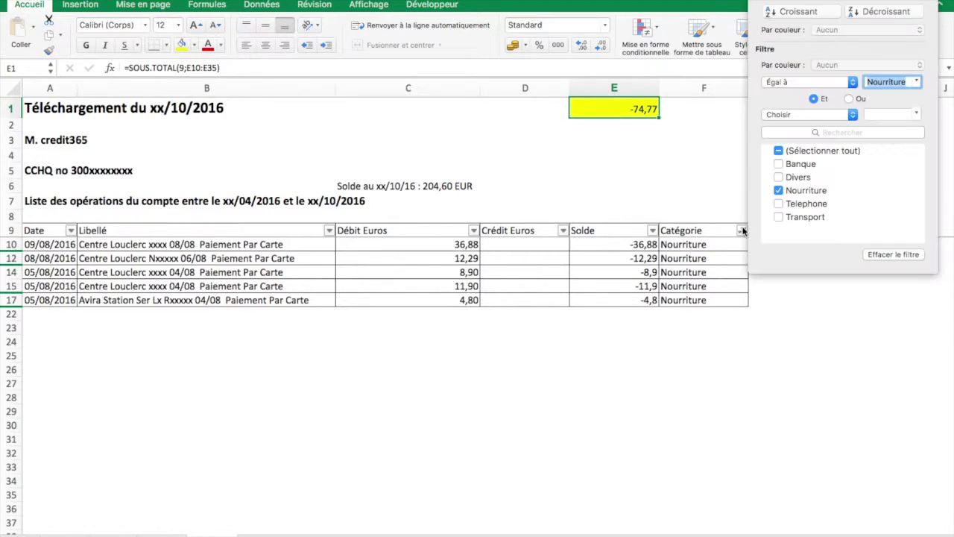
left_click(779, 191)
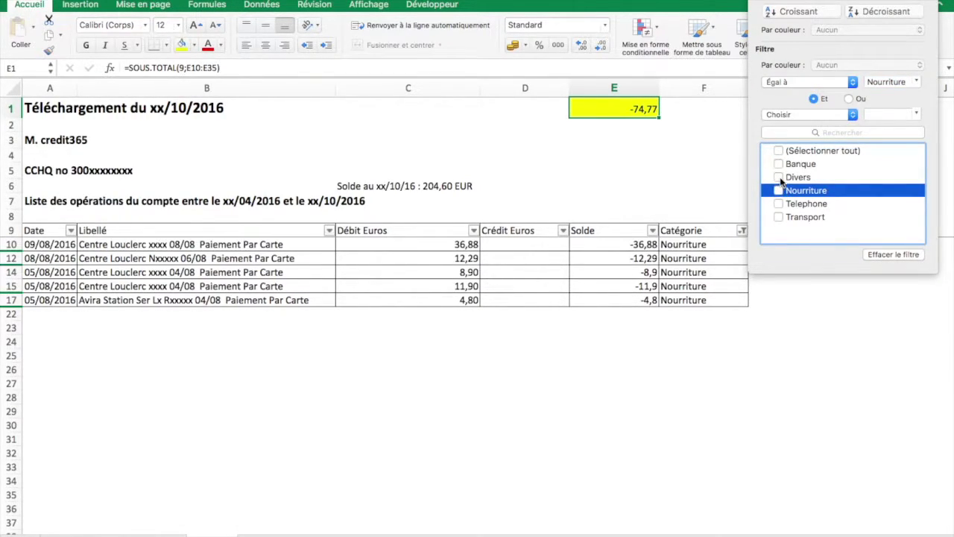
left_click(779, 217)
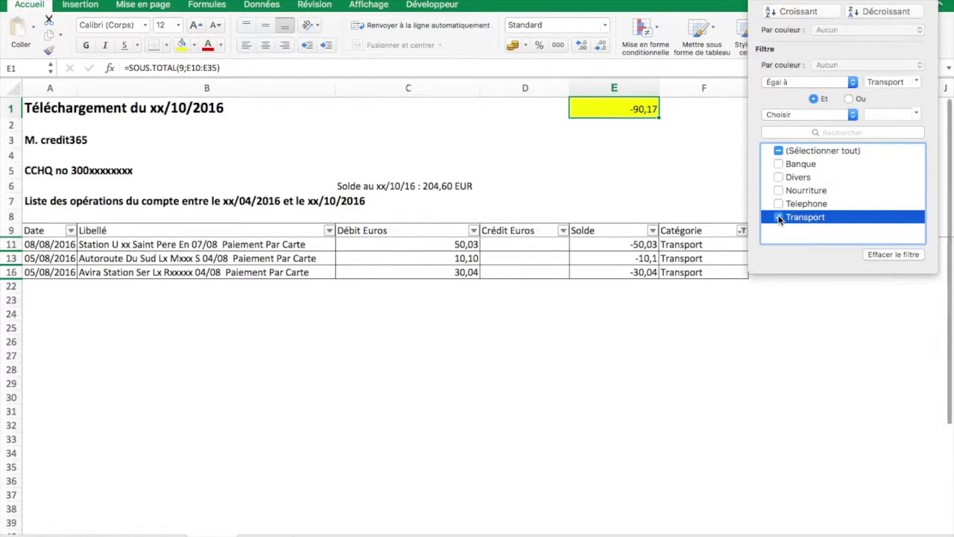
left_click(708, 198)
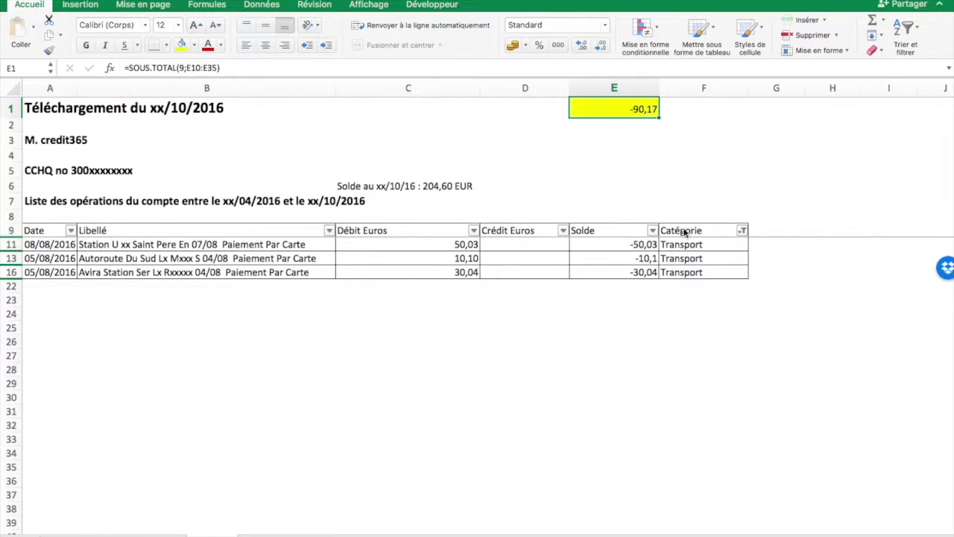
left_click(683, 232)
left_click(684, 245)
left_click(679, 258)
left_click(689, 203)
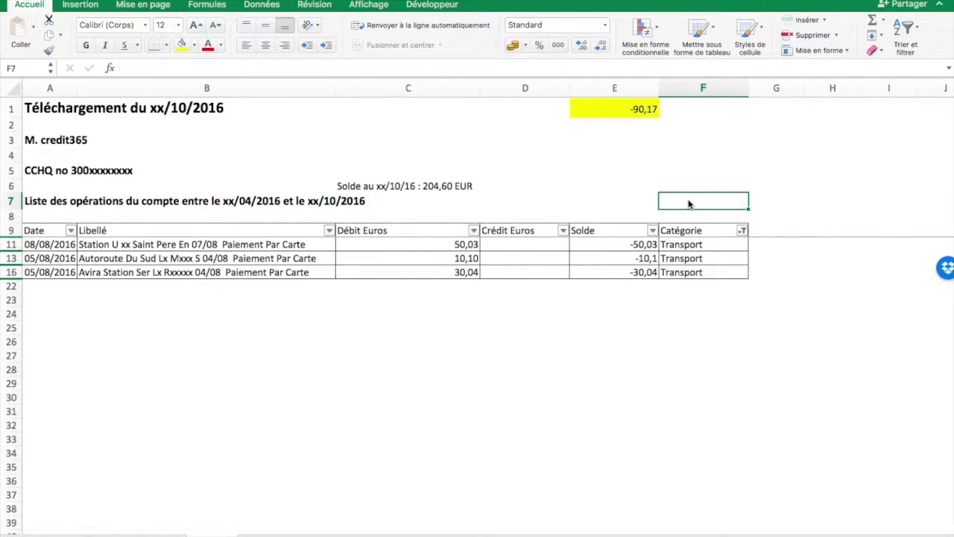